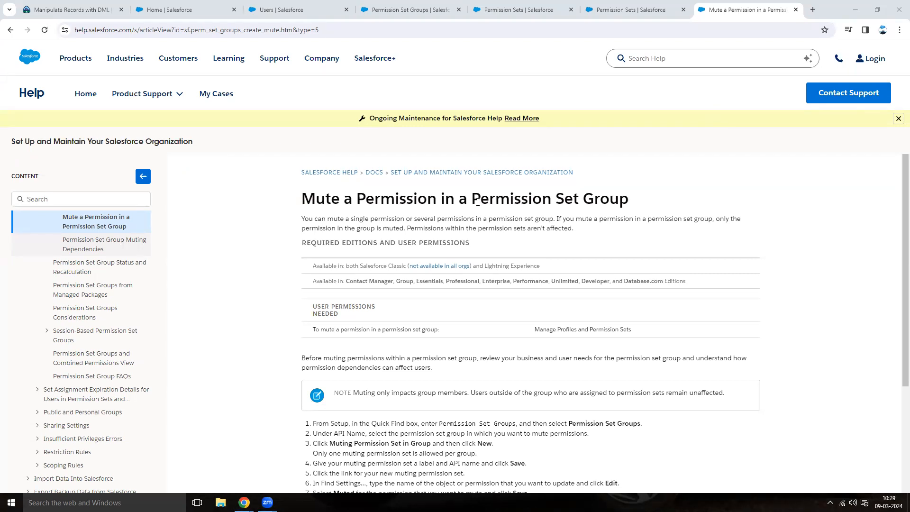
Check which user is signed in to the second browser window and open that user's detail page in Setup.
{"action": "left_click_drag", "start_coordinate": [471, 198], "coordinate": [642, 203]}
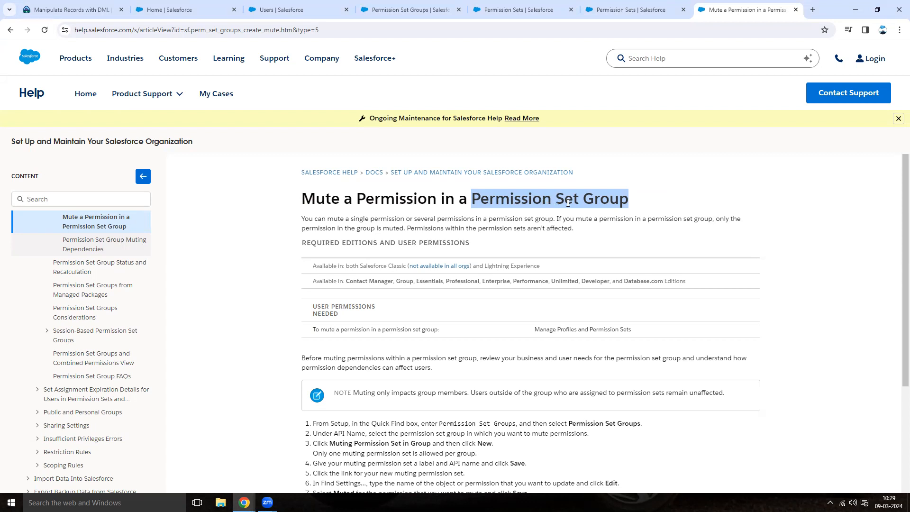
{"action": "left_click", "coordinate": [576, 216]}
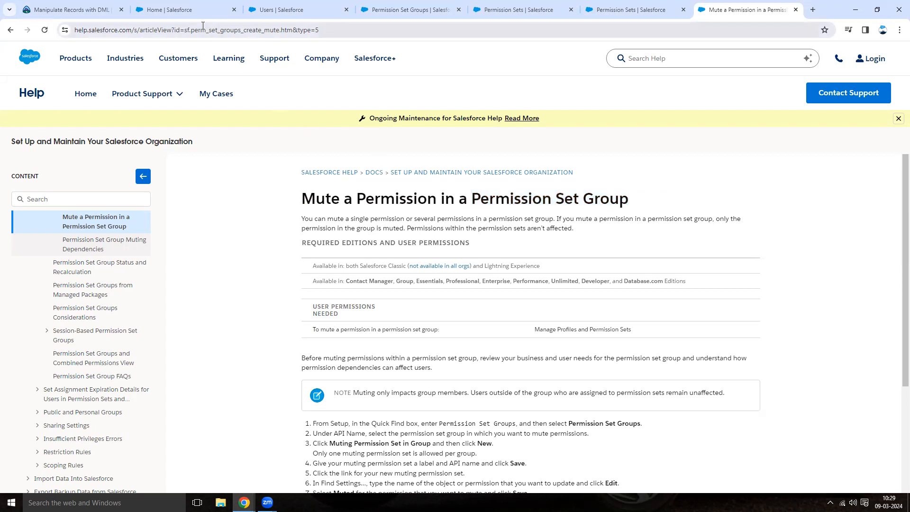
{"action": "left_click", "coordinate": [185, 10]}
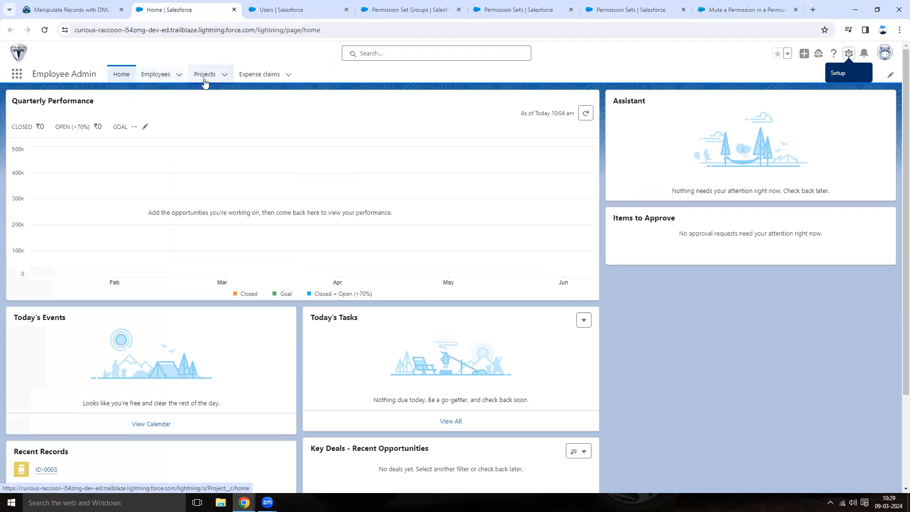
{"action": "mouse_move", "coordinate": [244, 503]}
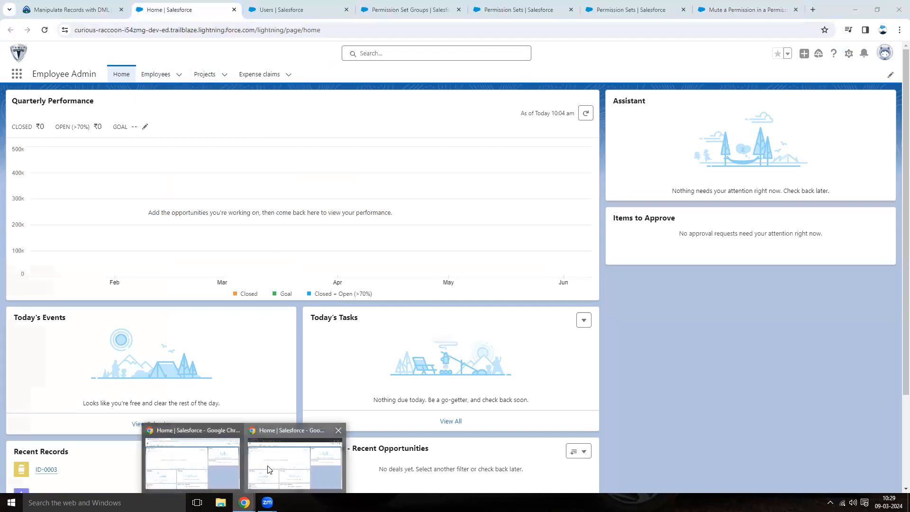
{"action": "left_click", "coordinate": [268, 469]}
{"action": "left_click", "coordinate": [884, 54]}
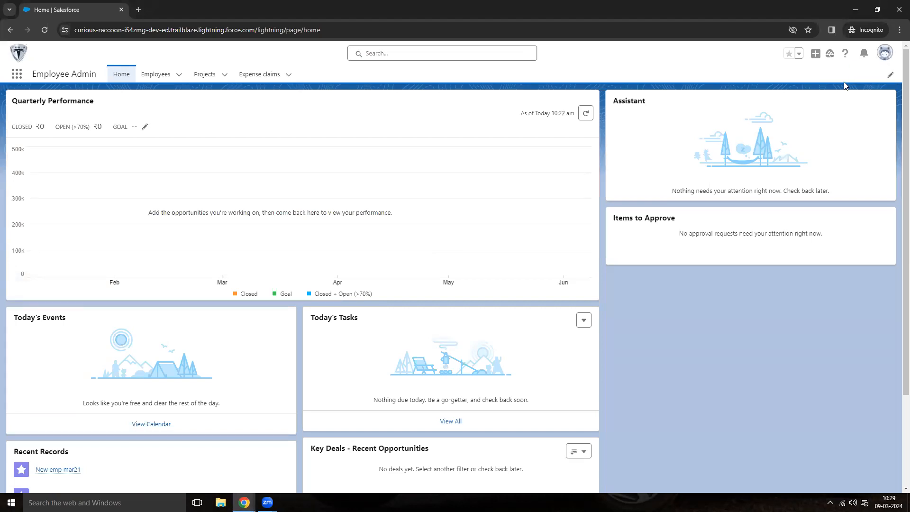
{"action": "left_click", "coordinate": [683, 70]}
{"action": "mouse_move", "coordinate": [244, 502]}
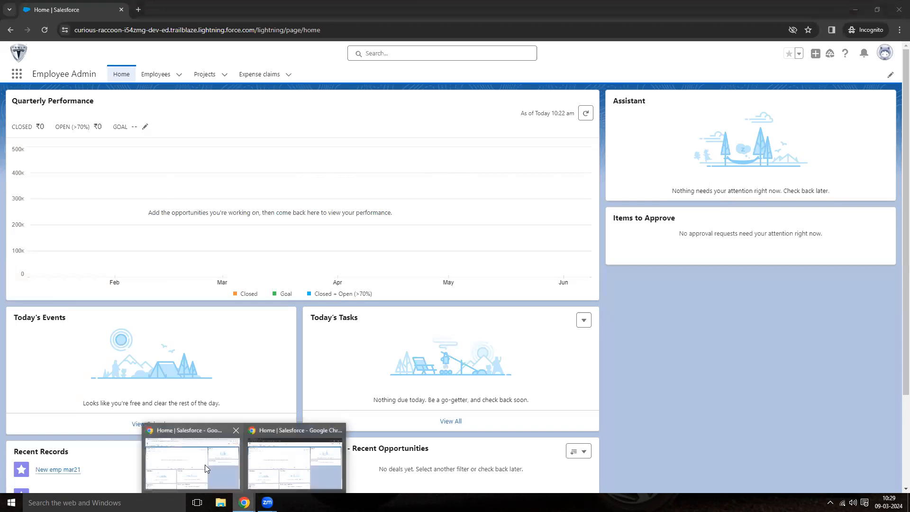
{"action": "left_click", "coordinate": [208, 469]}
{"action": "left_click", "coordinate": [311, 11]}
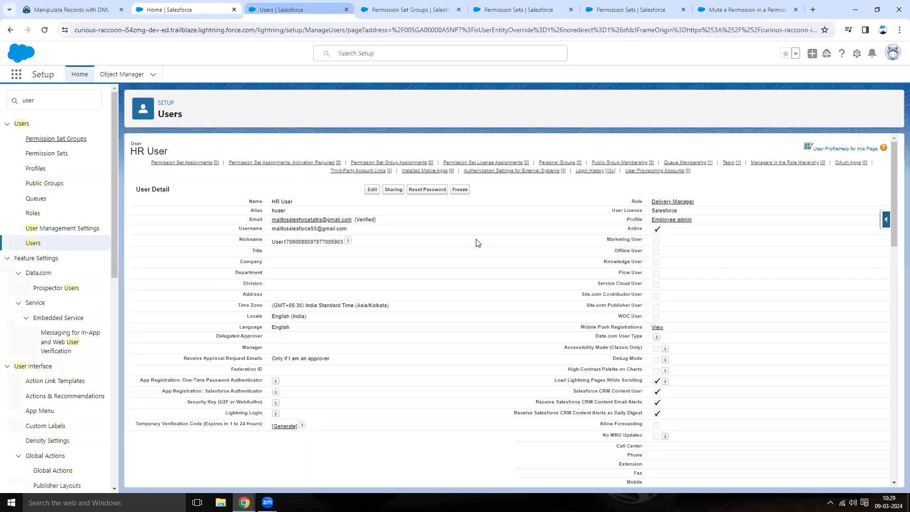
Open the Employee admin profile, edit its settings and save the profile.
{"action": "left_click", "coordinate": [671, 221]}
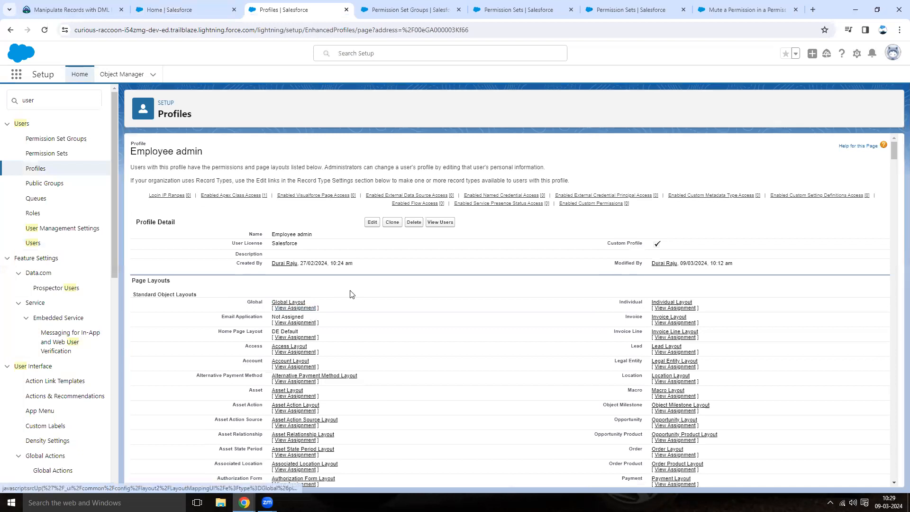
{"action": "left_click", "coordinate": [371, 224]}
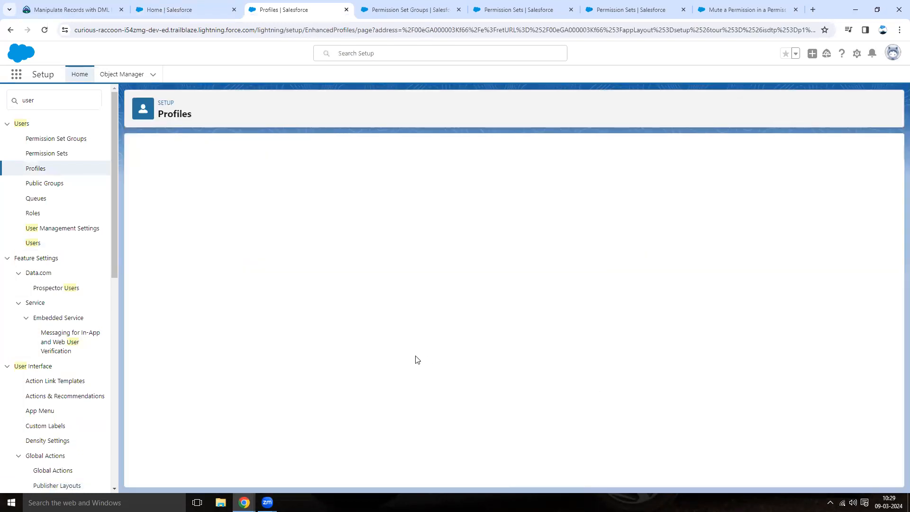
{"action": "scroll", "coordinate": [416, 359], "scroll_direction": "down", "scroll_amount": 15}
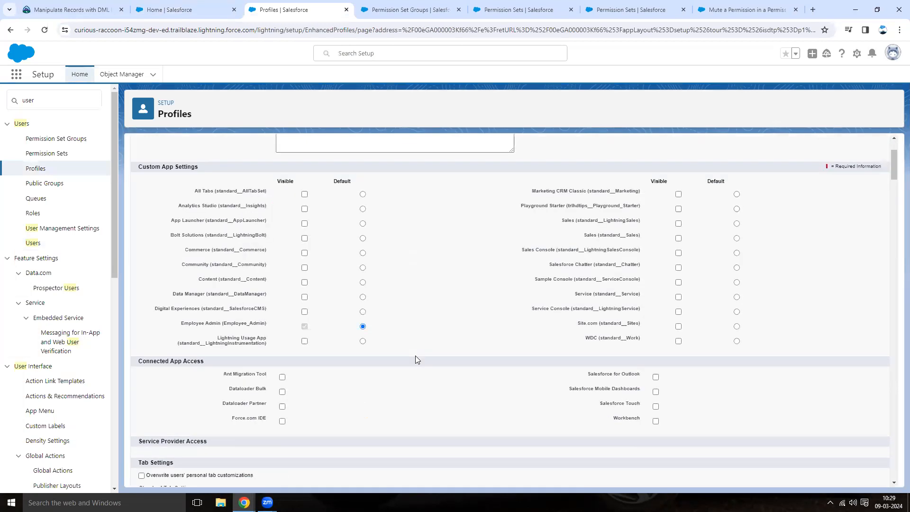
{"action": "scroll", "coordinate": [416, 359], "scroll_direction": "down", "scroll_amount": 15}
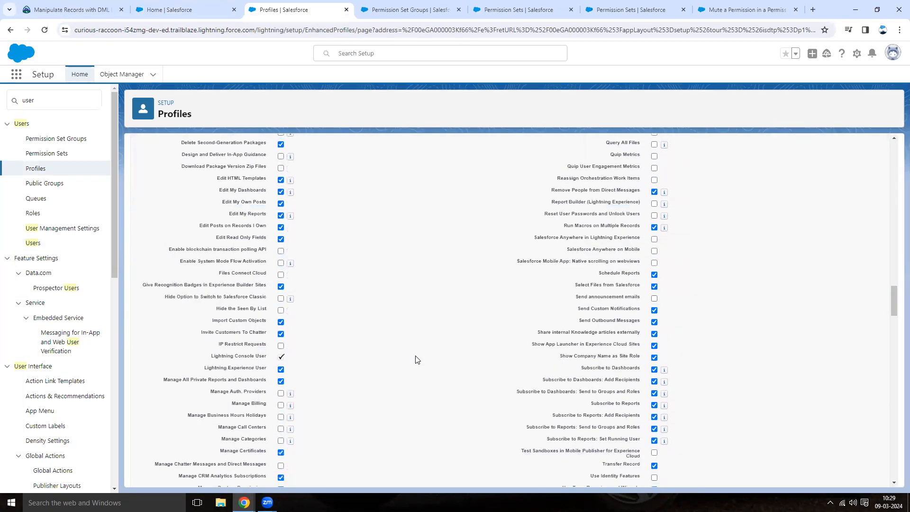
{"action": "scroll", "coordinate": [416, 360], "scroll_direction": "down", "scroll_amount": 20}
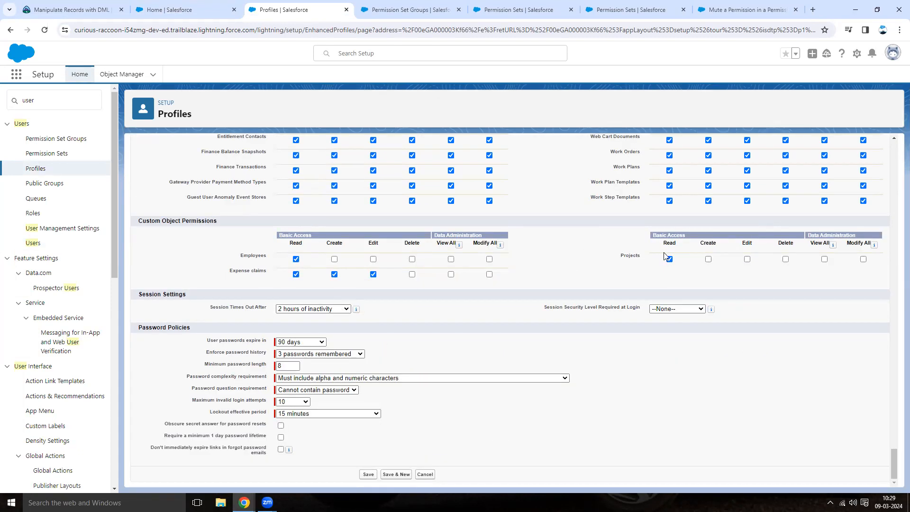
{"action": "left_click", "coordinate": [368, 473]}
As HR User, browse the George employee record and the Boeing Airlines project to test access.
{"action": "mouse_move", "coordinate": [244, 502]}
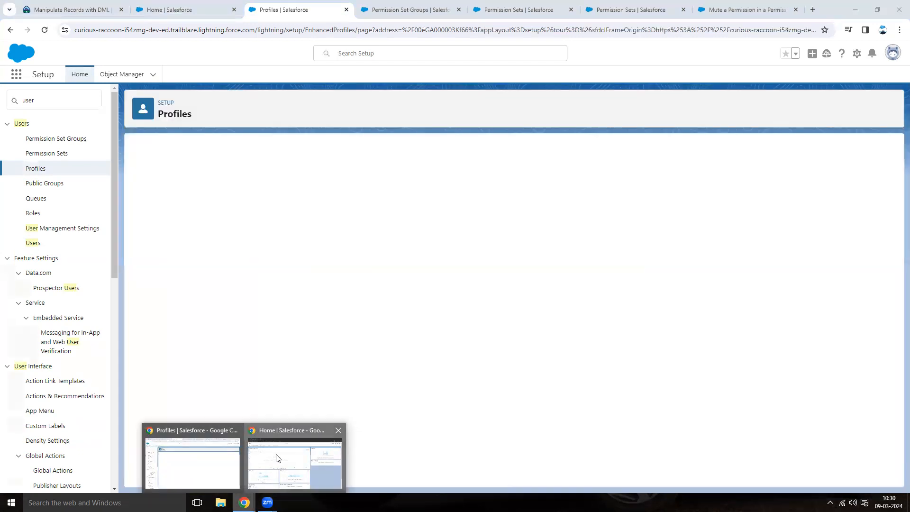
{"action": "left_click", "coordinate": [275, 459]}
{"action": "left_click", "coordinate": [155, 78]}
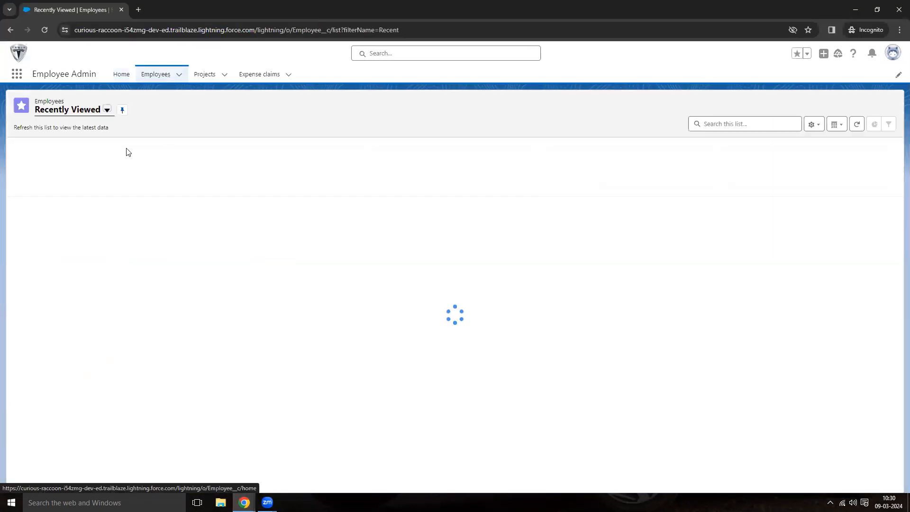
{"action": "left_click", "coordinate": [48, 176]}
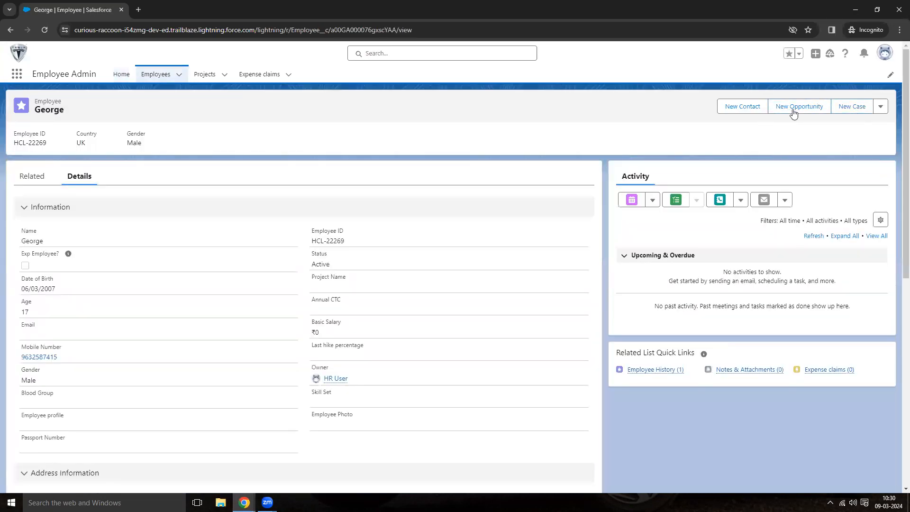
{"action": "left_click", "coordinate": [881, 106]}
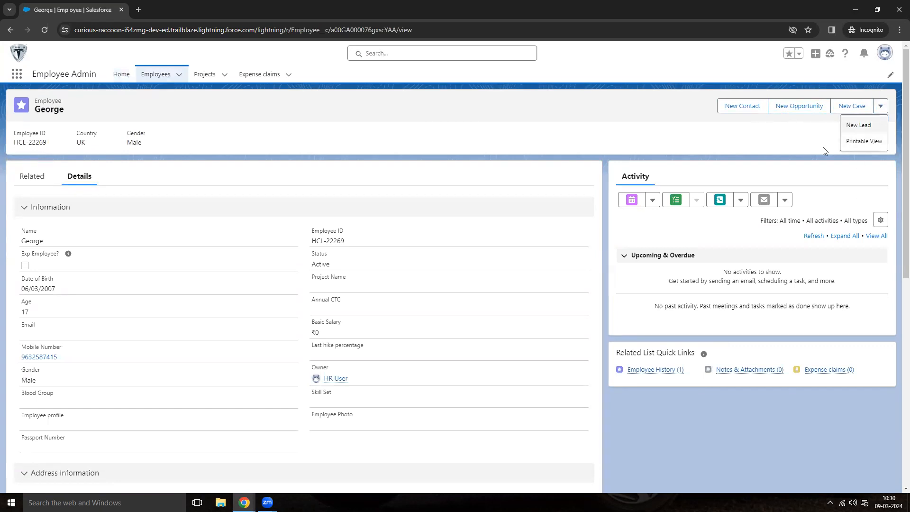
{"action": "left_click", "coordinate": [157, 75]}
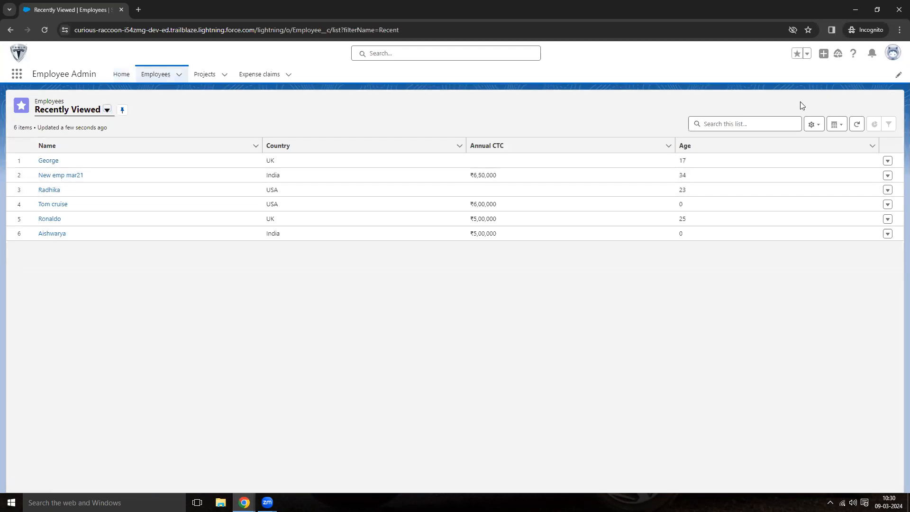
{"action": "left_click", "coordinate": [206, 74]}
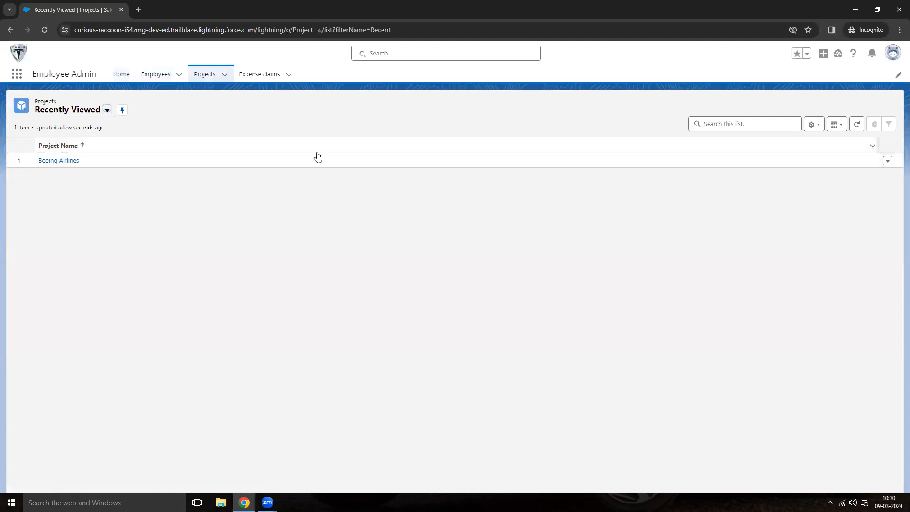
{"action": "left_click", "coordinate": [43, 161]}
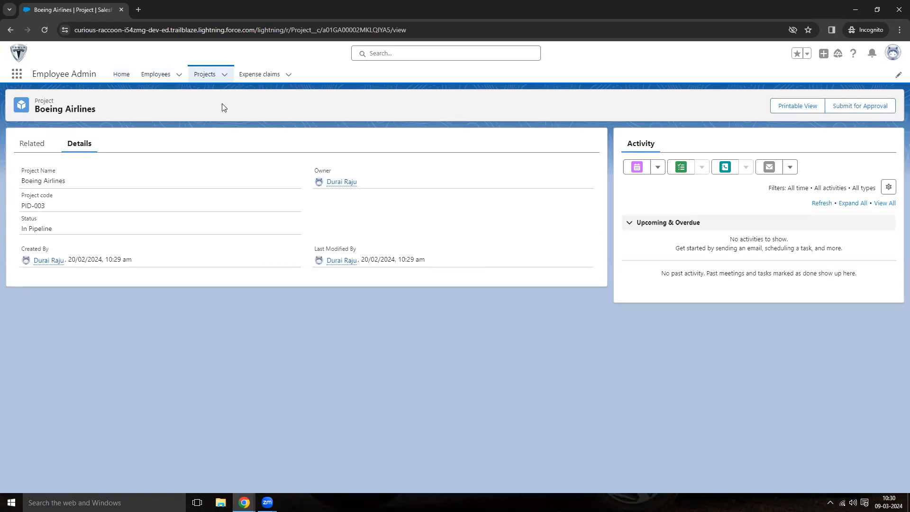
{"action": "left_click", "coordinate": [158, 74]}
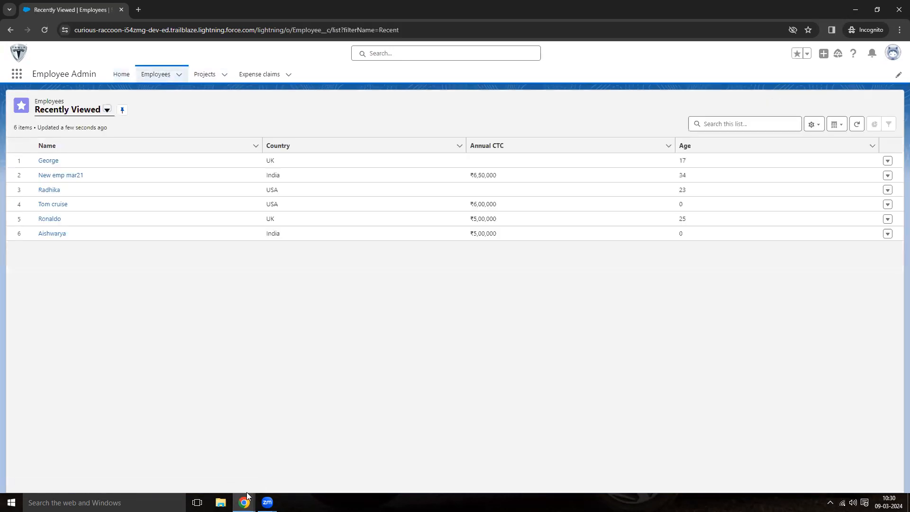
Review the Employee object CED permission set and browse the New emp mar21 employee record as HR User.
{"action": "mouse_move", "coordinate": [244, 503]}
{"action": "left_click", "coordinate": [192, 439]}
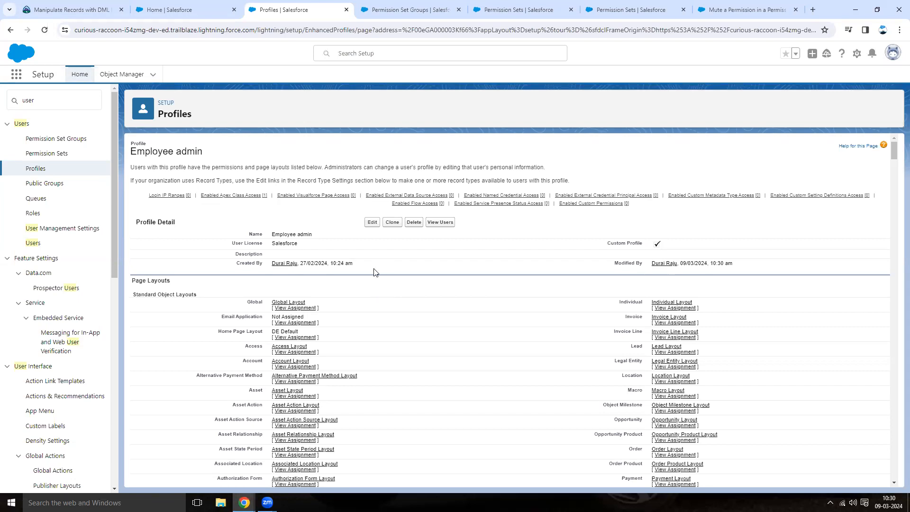
{"action": "left_click", "coordinate": [519, 11]}
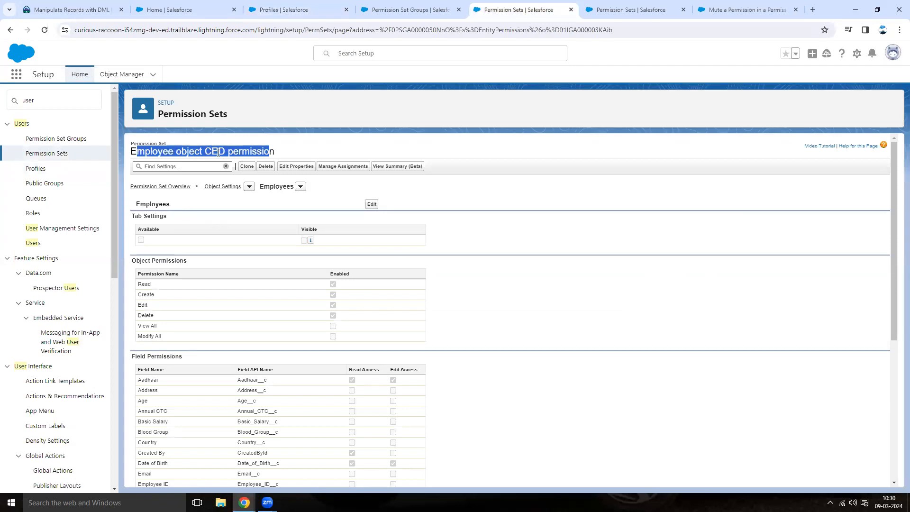
{"action": "left_click", "coordinate": [267, 148]}
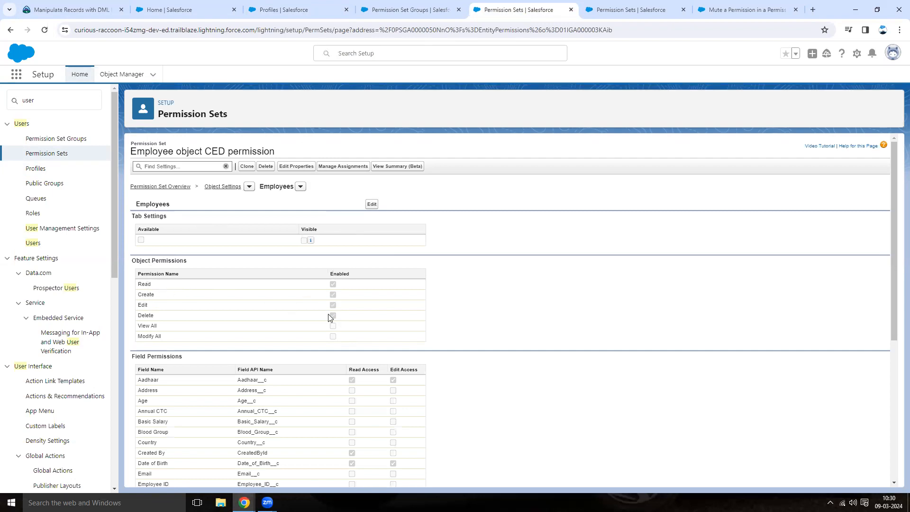
{"action": "mouse_move", "coordinate": [244, 501]}
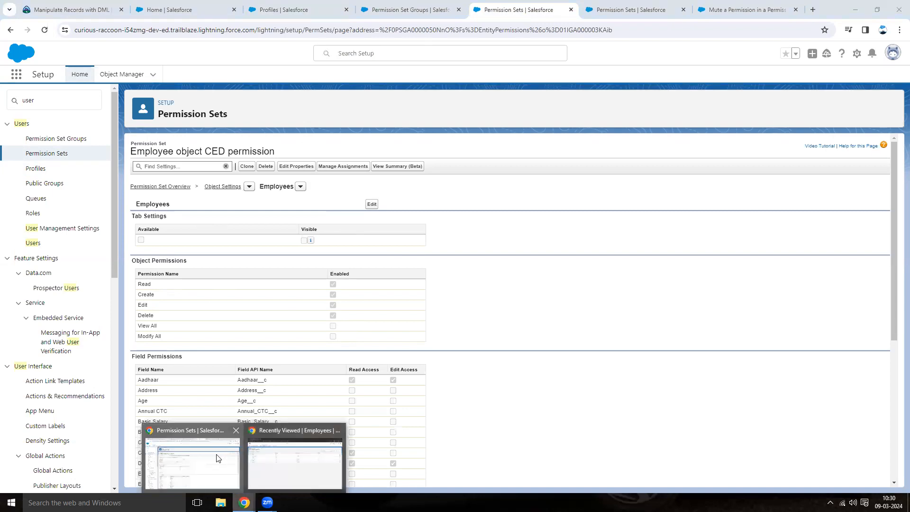
{"action": "left_click", "coordinate": [288, 459]}
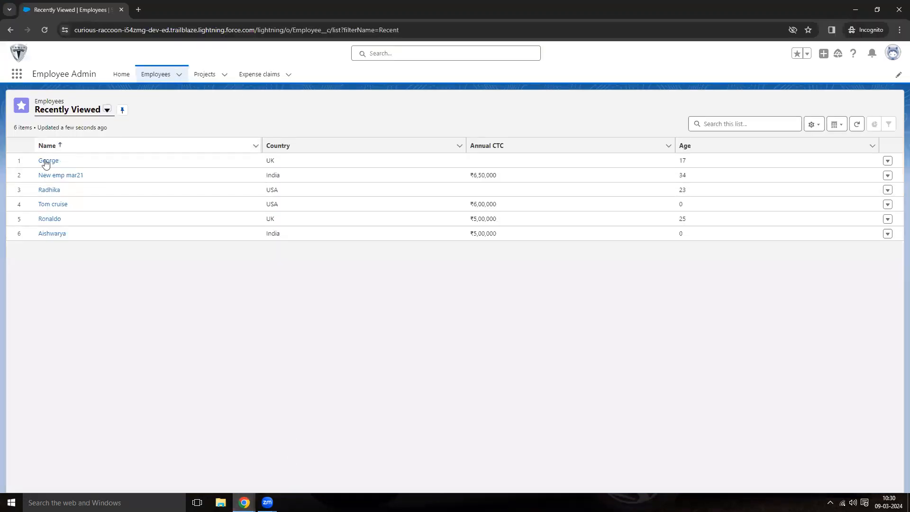
{"action": "left_click", "coordinate": [66, 175]}
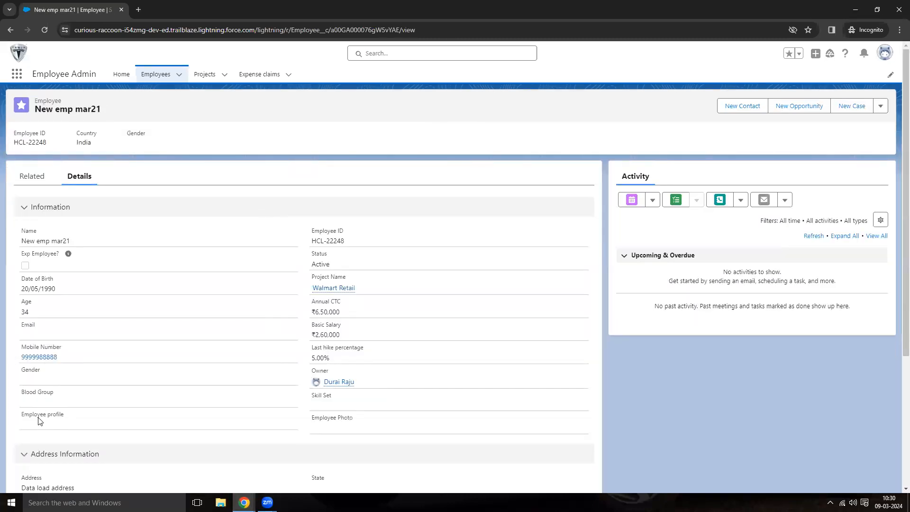
{"action": "scroll", "coordinate": [109, 415], "scroll_direction": "down", "scroll_amount": 2}
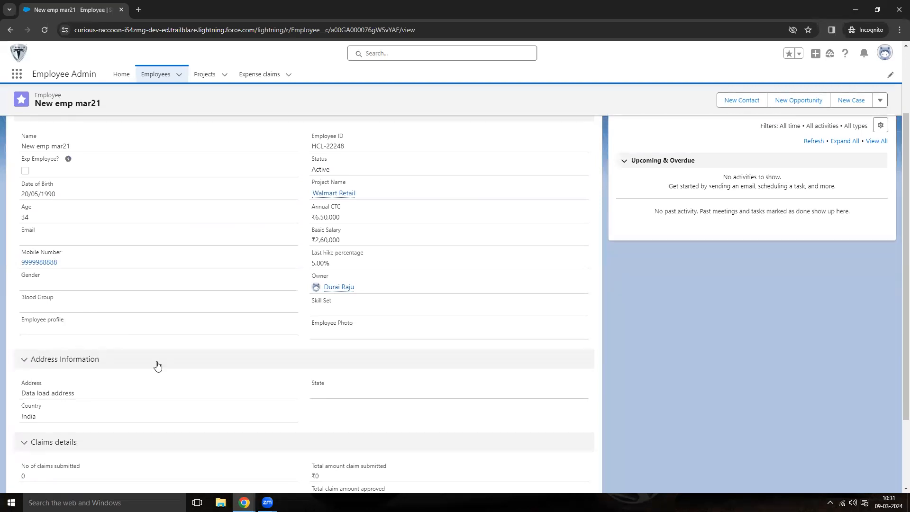
Review the Project CED permission set and the permission sets included in the Object permissions group.
{"action": "mouse_move", "coordinate": [244, 502]}
{"action": "left_click", "coordinate": [206, 463]}
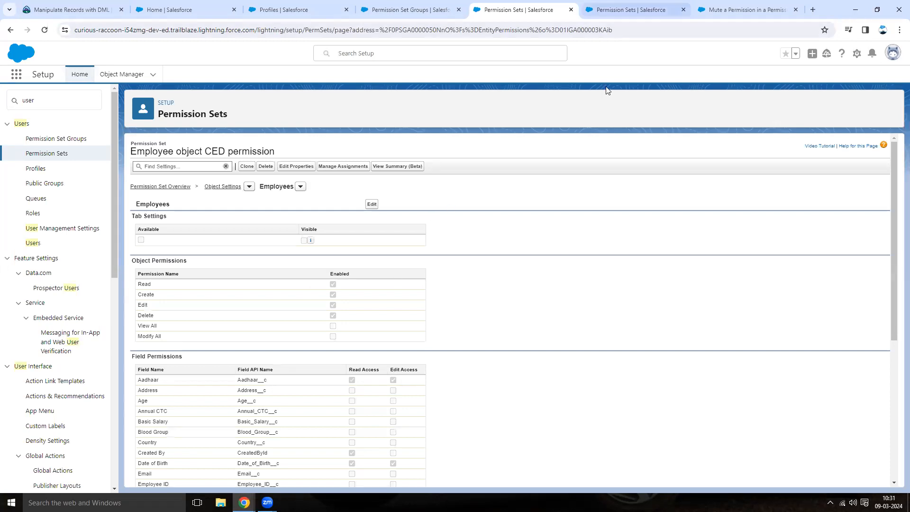
{"action": "left_click", "coordinate": [630, 13]}
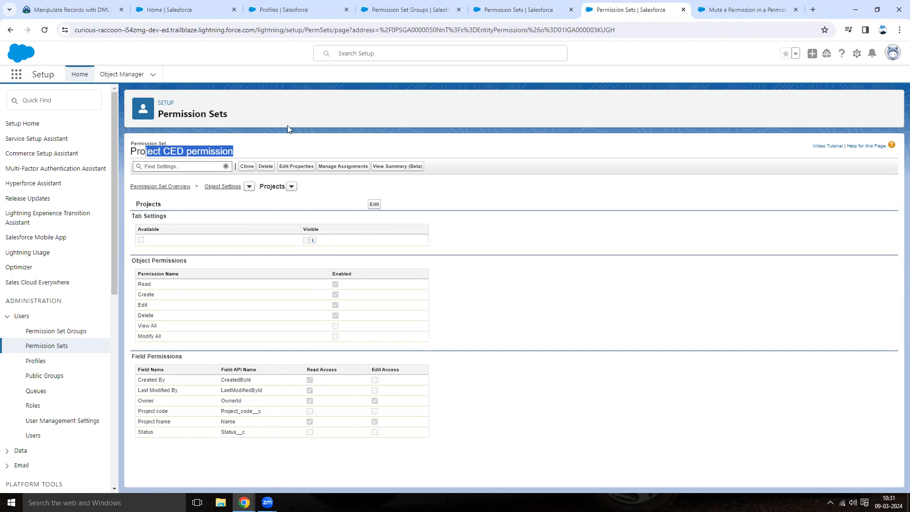
{"action": "left_click", "coordinate": [405, 12]}
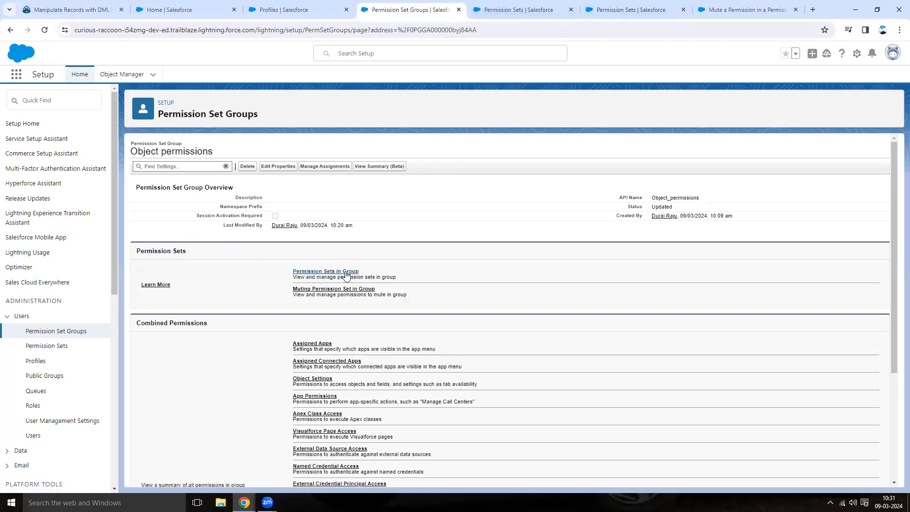
{"action": "left_click", "coordinate": [326, 271]}
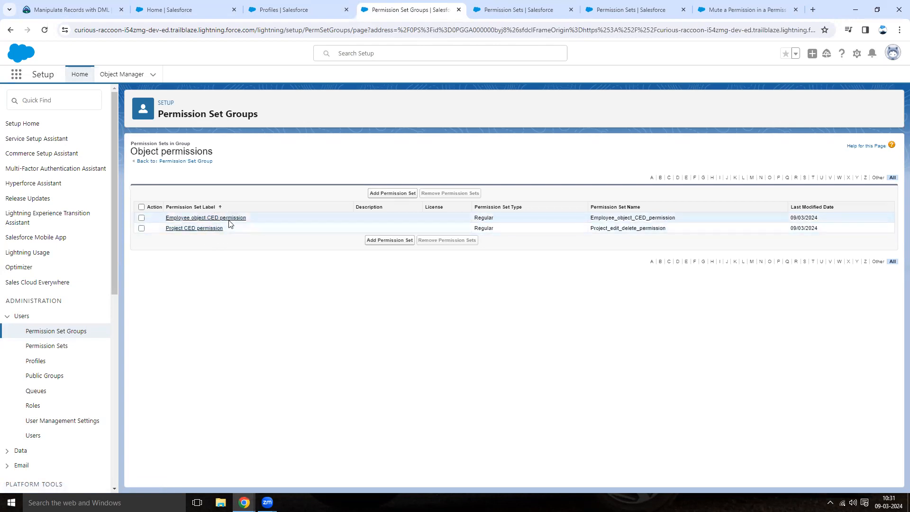
{"action": "left_click", "coordinate": [180, 162]}
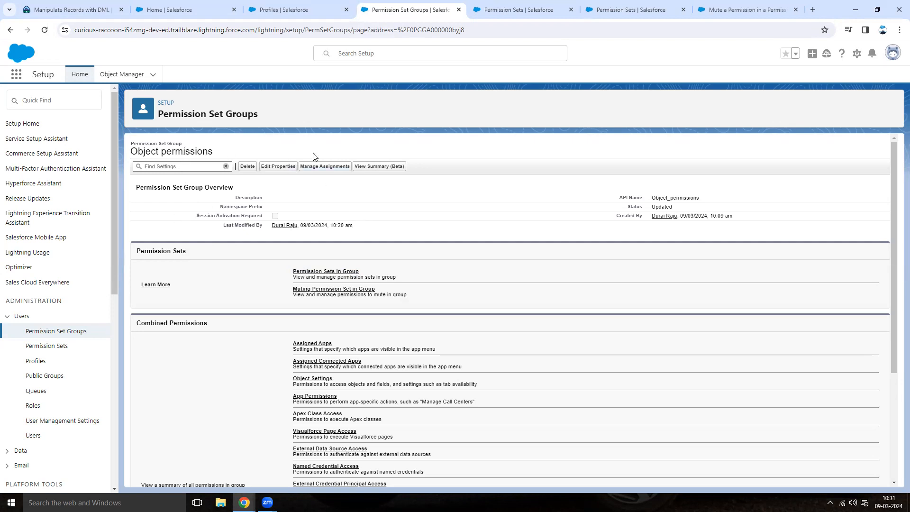
Assign the Object permissions group to HR User with no expiration date.
{"action": "left_click", "coordinate": [326, 167]}
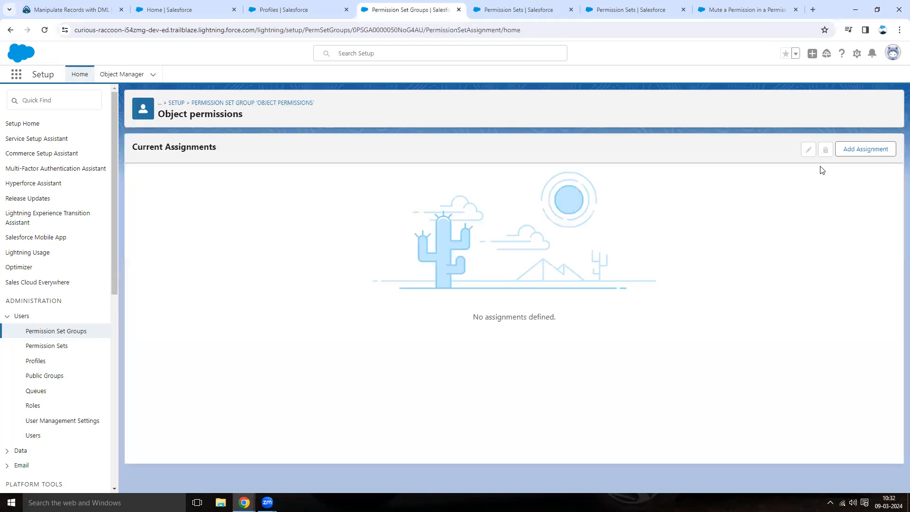
{"action": "left_click", "coordinate": [841, 153]}
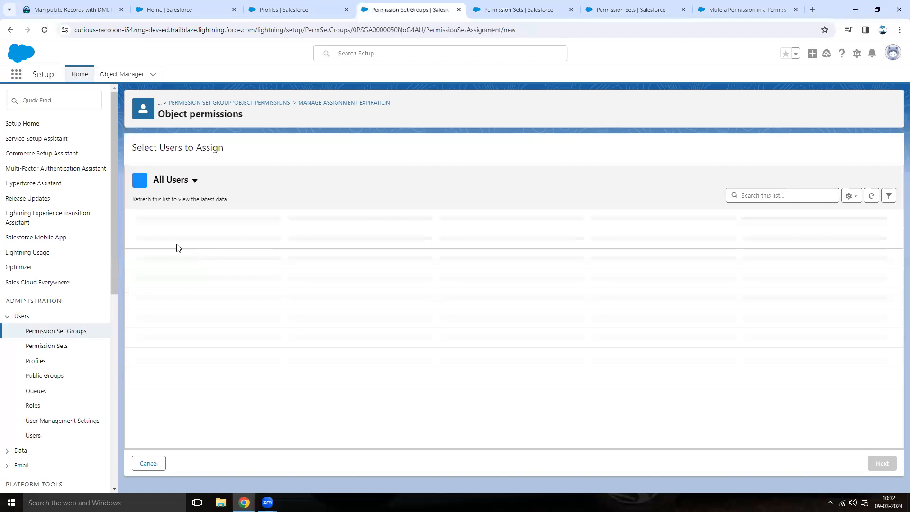
{"action": "left_click", "coordinate": [140, 295]}
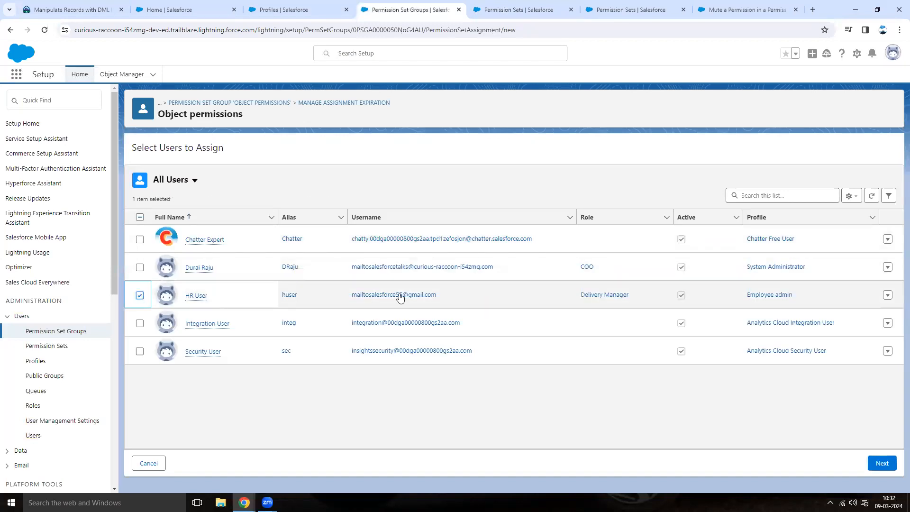
{"action": "left_click", "coordinate": [882, 463]}
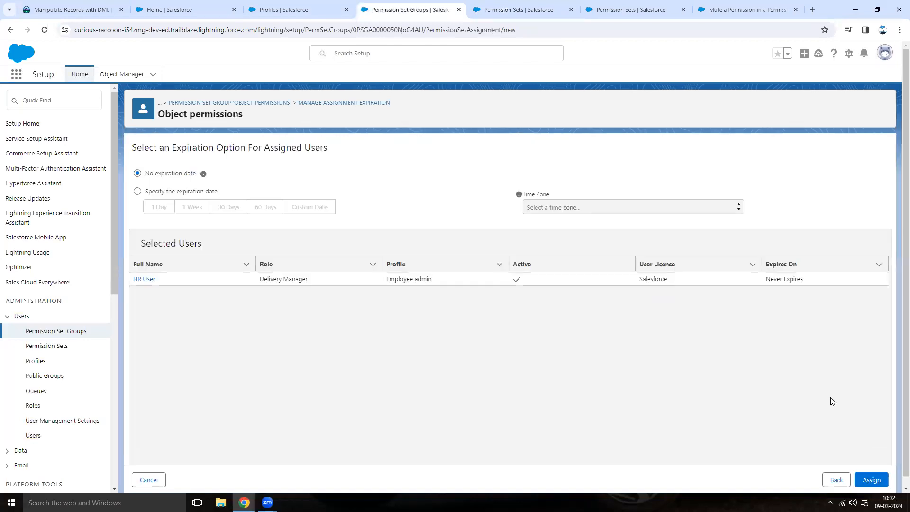
{"action": "left_click", "coordinate": [874, 480]}
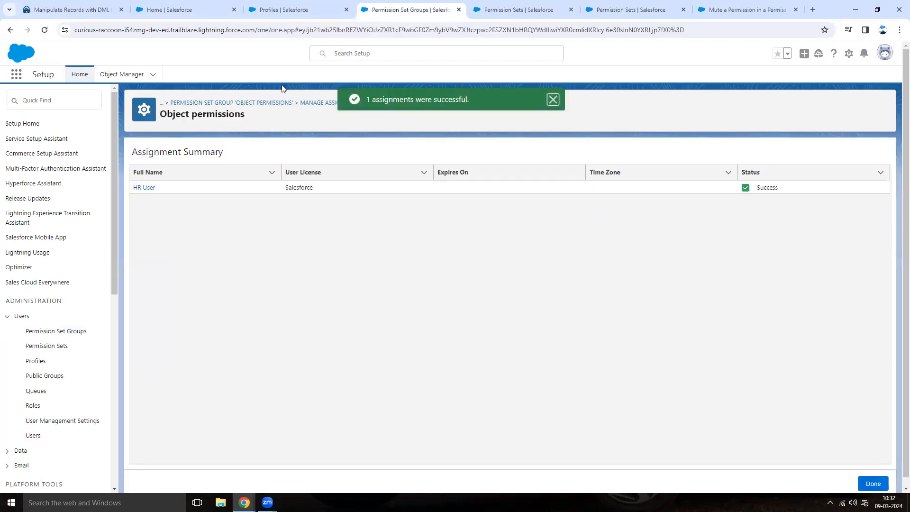
Open HR User's user record and review its permission set group assignments.
{"action": "left_click", "coordinate": [148, 189]}
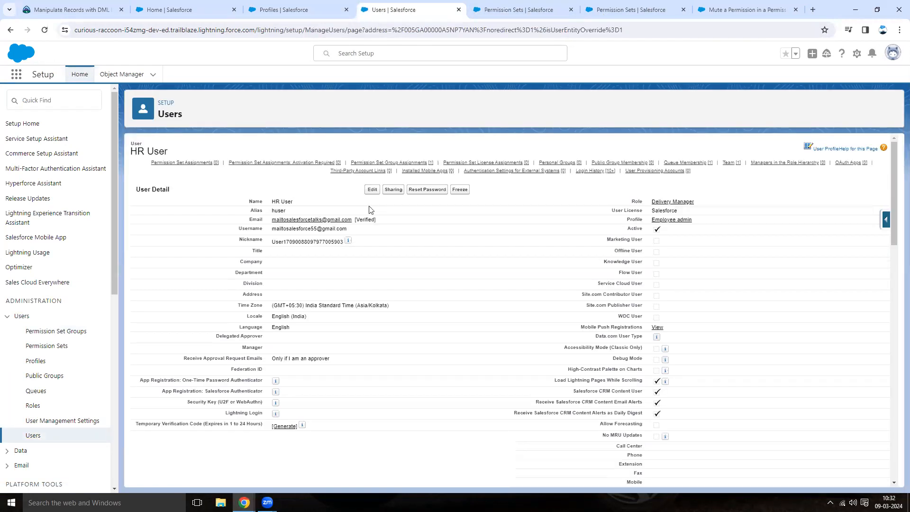
{"action": "left_click", "coordinate": [404, 162]}
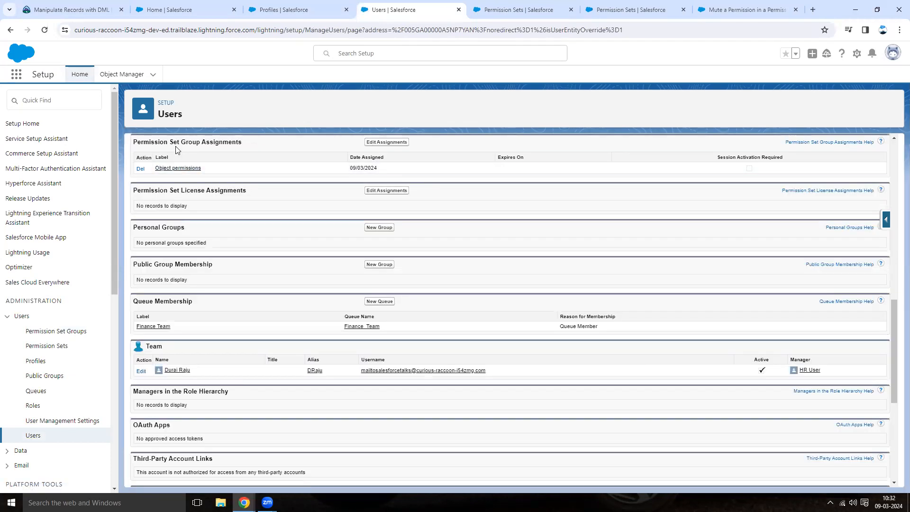
As HR User, open the Radhika employee record and review its available record actions.
{"action": "mouse_move", "coordinate": [244, 501]}
{"action": "left_click", "coordinate": [294, 462]}
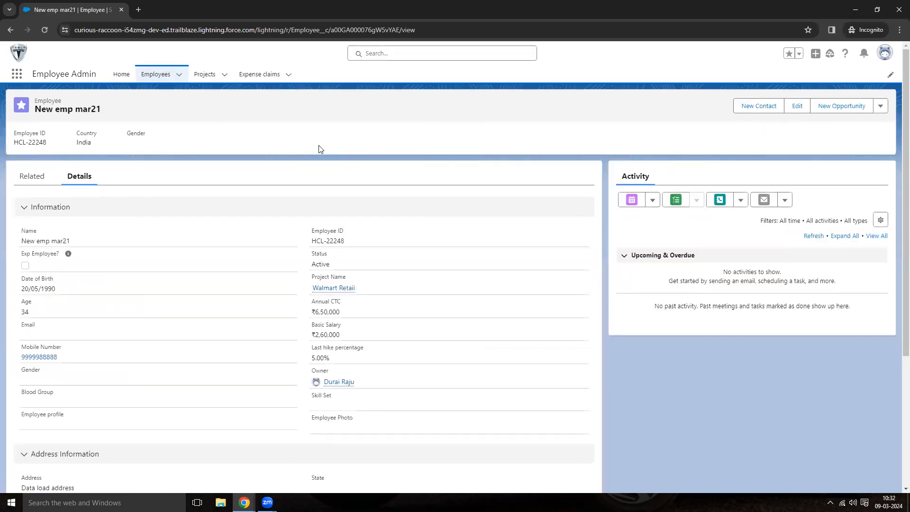
{"action": "left_click", "coordinate": [155, 75]}
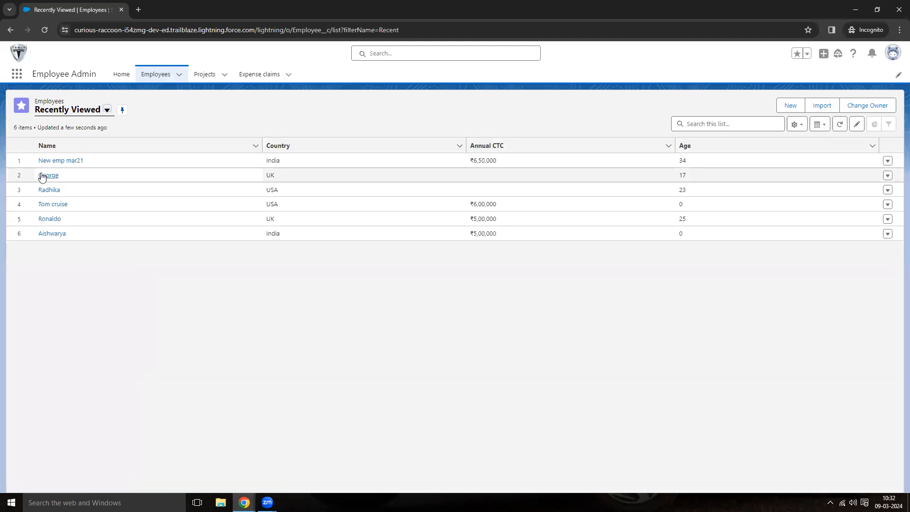
{"action": "left_click", "coordinate": [49, 190]}
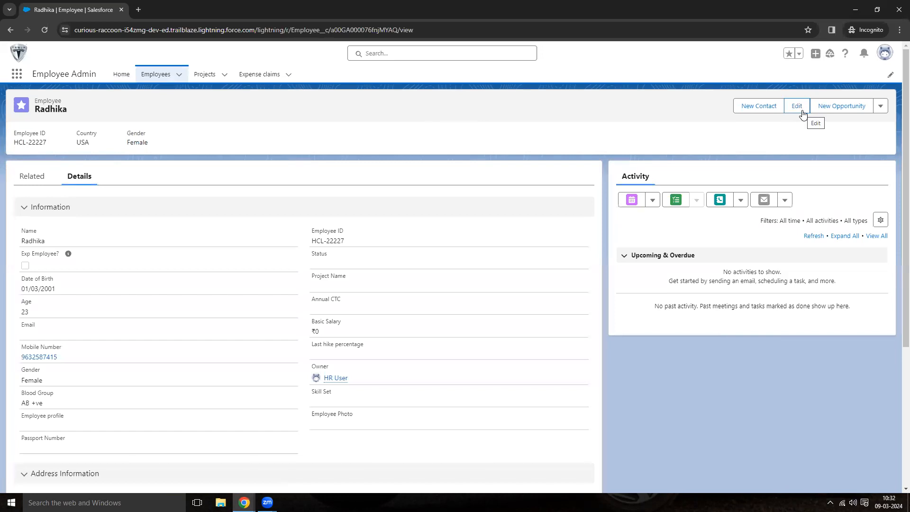
{"action": "left_click", "coordinate": [880, 106]}
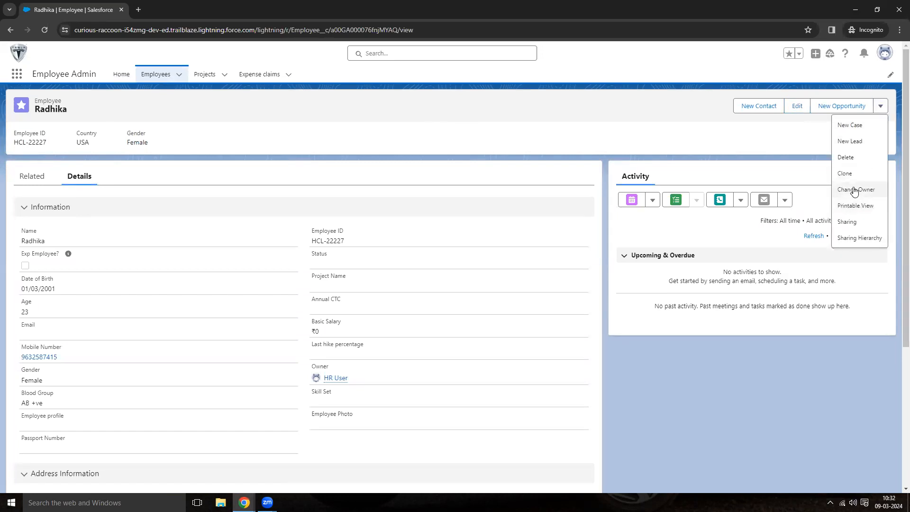
As HR User, browse the New emp mar21 employee record and the Boeing Airlines project.
{"action": "left_click", "coordinate": [156, 74]}
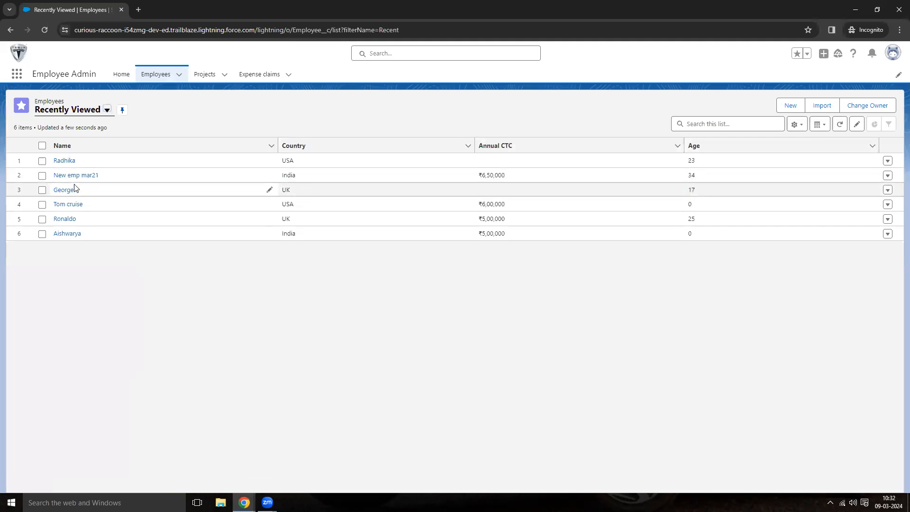
{"action": "left_click", "coordinate": [71, 176]}
{"action": "scroll", "coordinate": [226, 337], "scroll_direction": "down", "scroll_amount": 3}
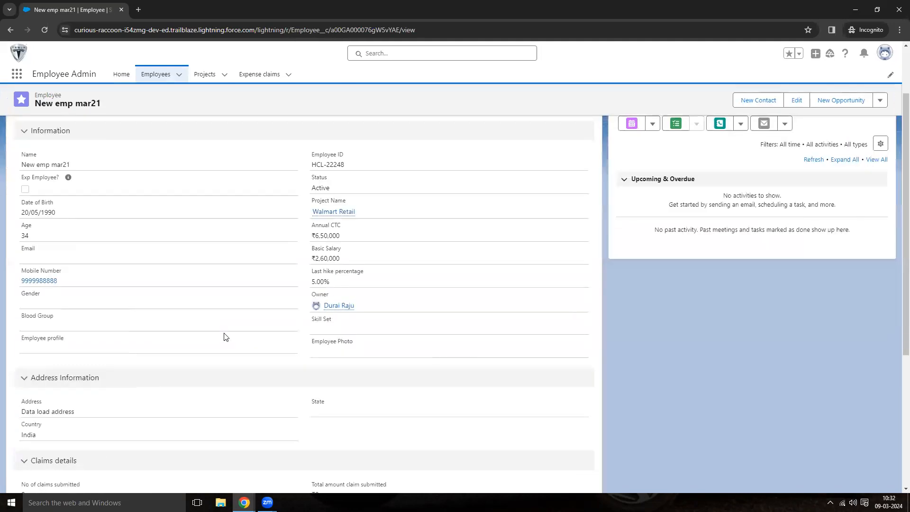
{"action": "scroll", "coordinate": [97, 362], "scroll_direction": "up", "scroll_amount": 3}
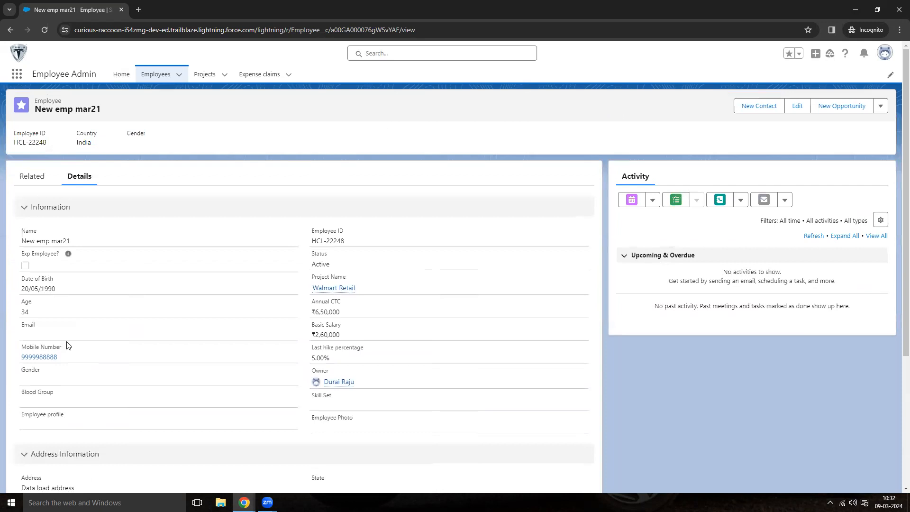
{"action": "scroll", "coordinate": [66, 432], "scroll_direction": "down", "scroll_amount": 2}
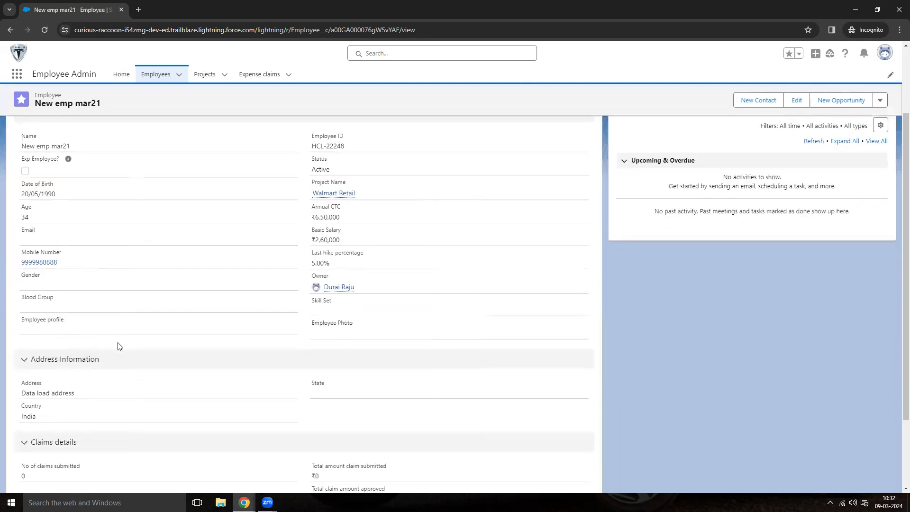
{"action": "left_click", "coordinate": [208, 76]}
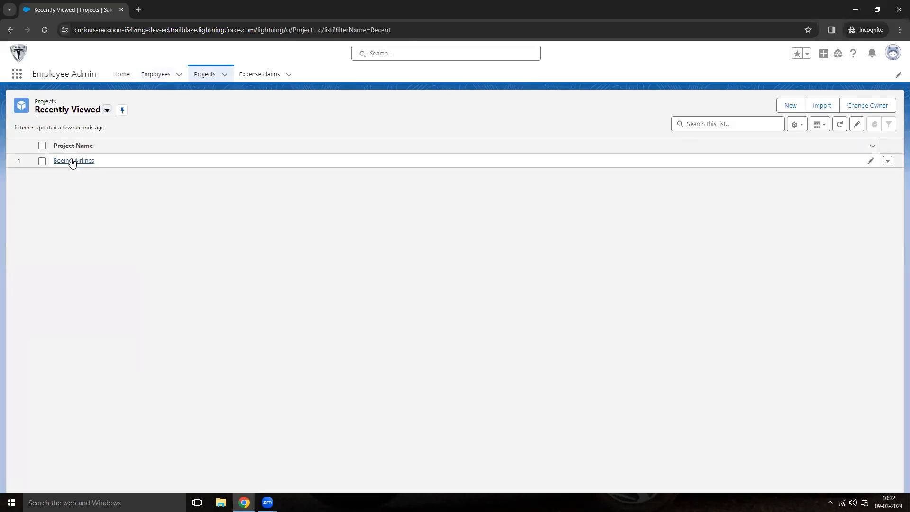
{"action": "left_click", "coordinate": [72, 161]}
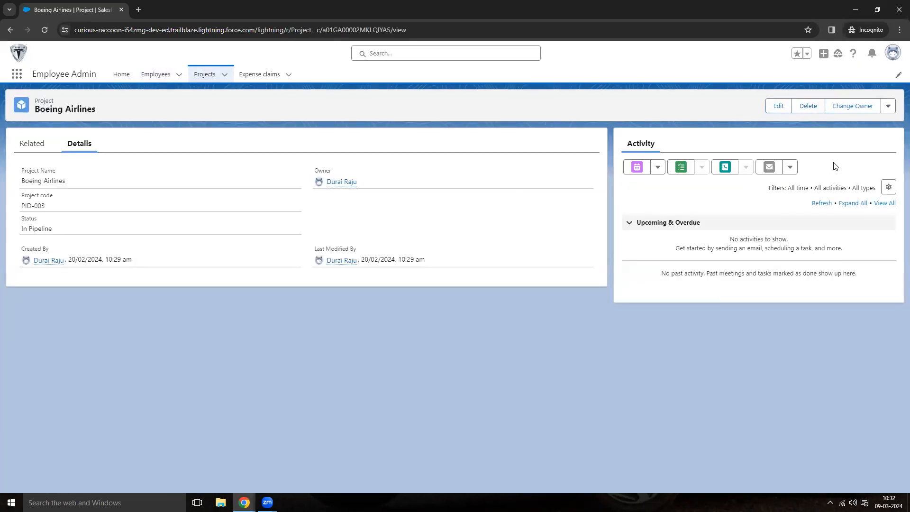
Log out and log back in as HR User, entering the username and the account password.
{"action": "left_click", "coordinate": [892, 52]}
{"action": "left_click", "coordinate": [806, 103]}
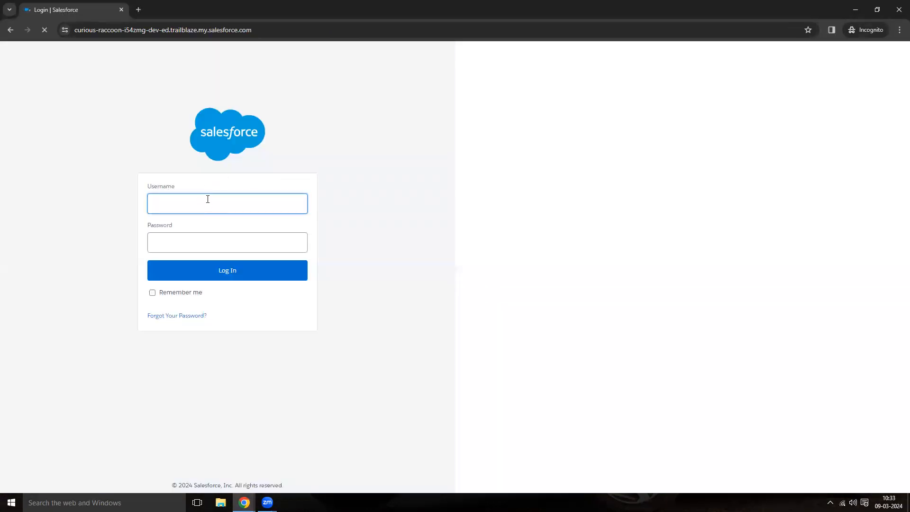
{"action": "key", "text": "ctrl+v"}
{"action": "left_click", "coordinate": [200, 242]}
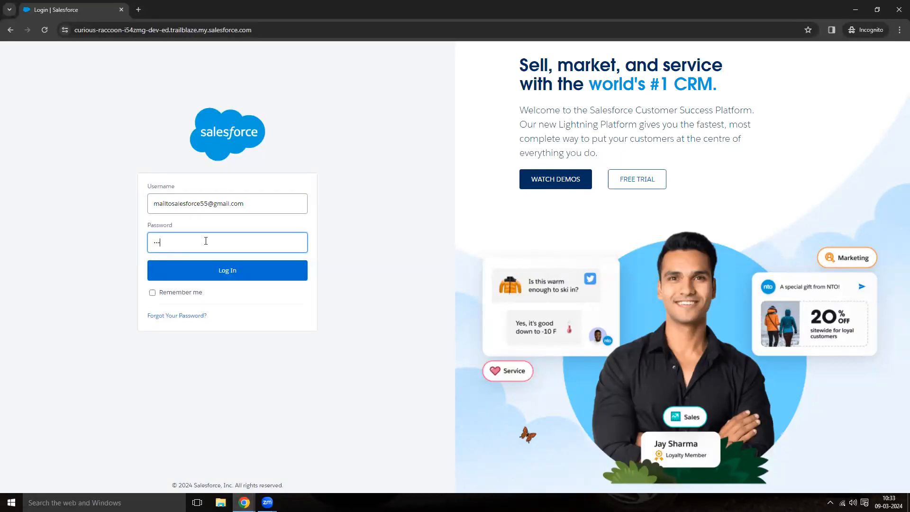
{"action": "key", "text": "Return"}
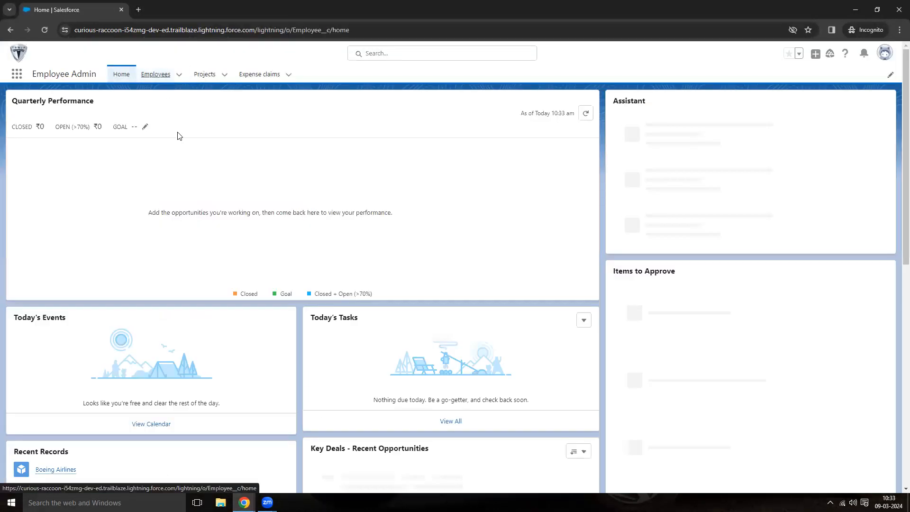
Re-check the New emp mar21 record, its actions menu, and the Radhika employee record as HR User.
{"action": "left_click", "coordinate": [155, 74]}
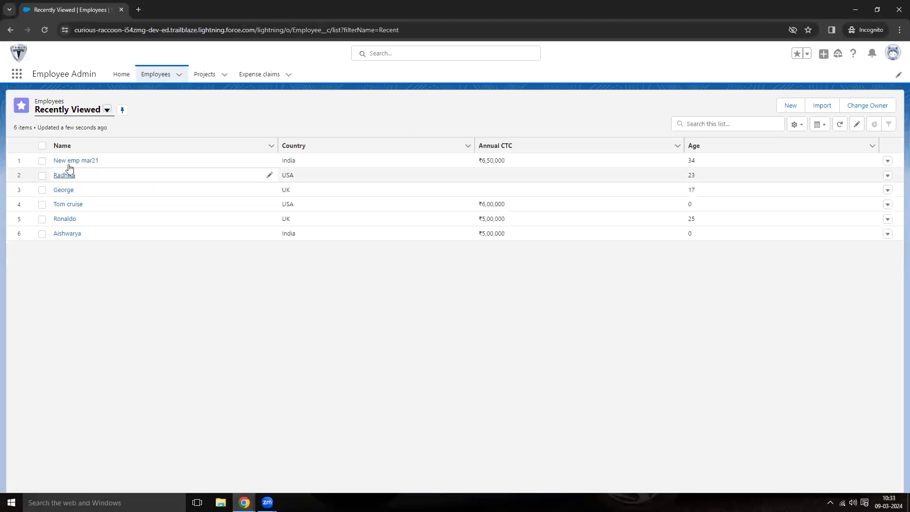
{"action": "left_click", "coordinate": [71, 161]}
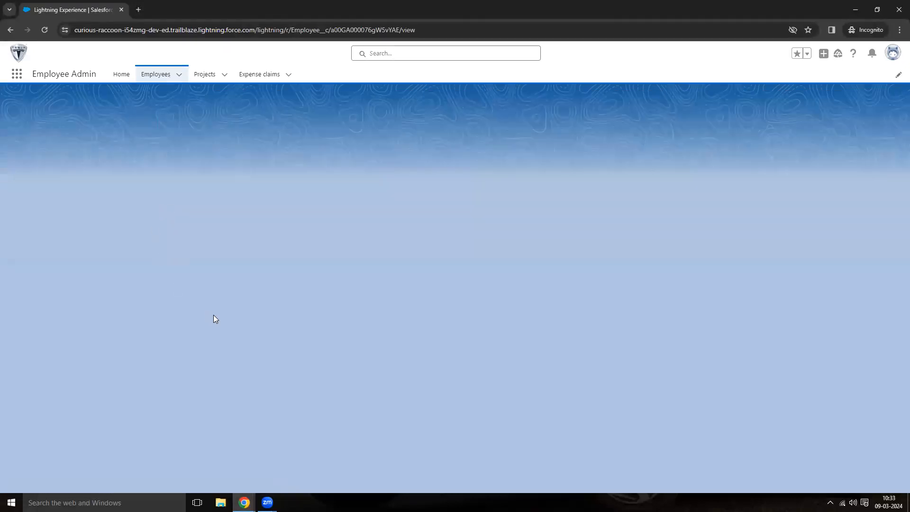
{"action": "scroll", "coordinate": [25, 359], "scroll_direction": "down", "scroll_amount": 2}
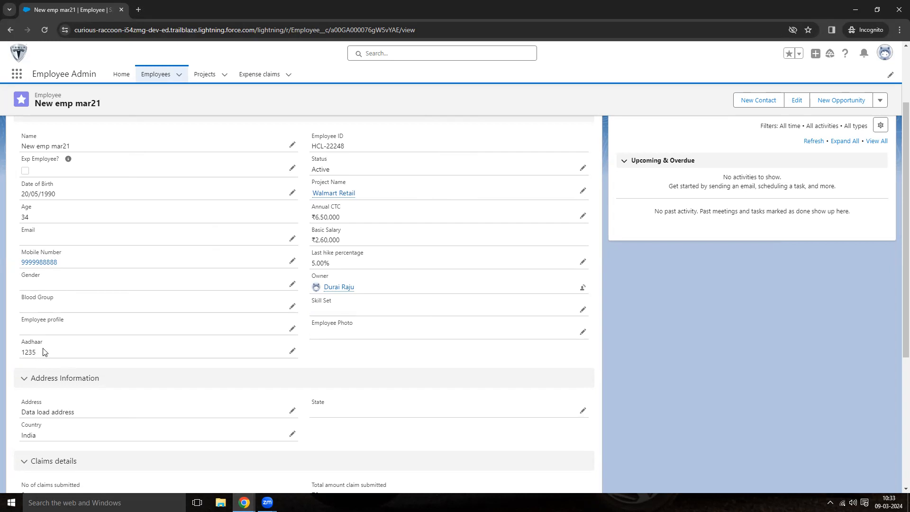
{"action": "scroll", "coordinate": [185, 366], "scroll_direction": "up", "scroll_amount": 2}
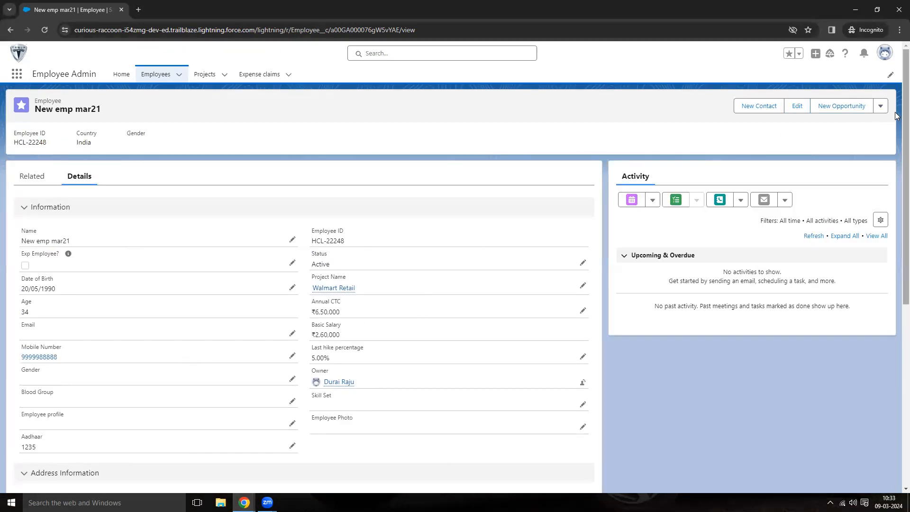
{"action": "left_click", "coordinate": [879, 107]}
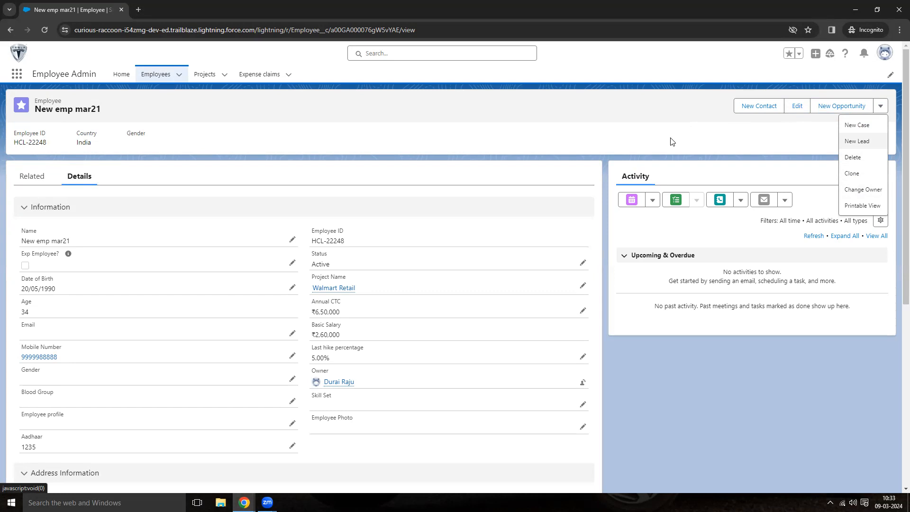
{"action": "left_click", "coordinate": [156, 75]}
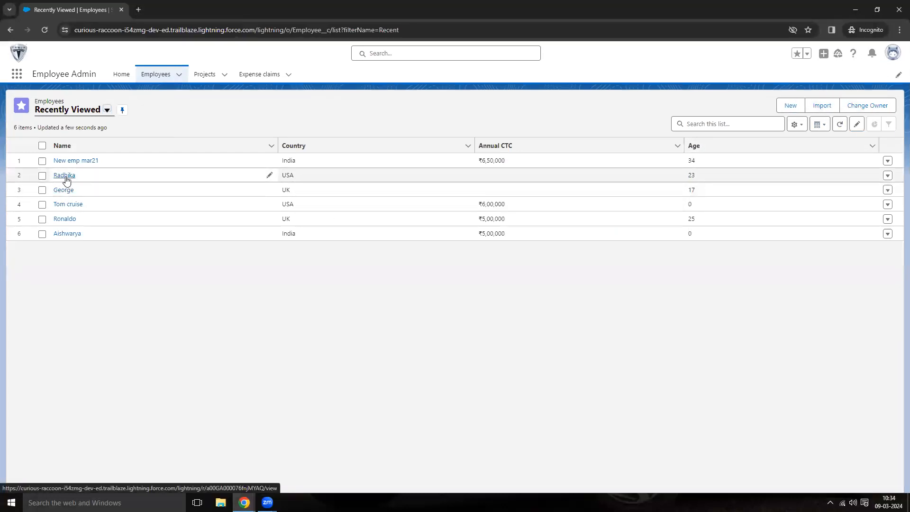
{"action": "left_click", "coordinate": [65, 176]}
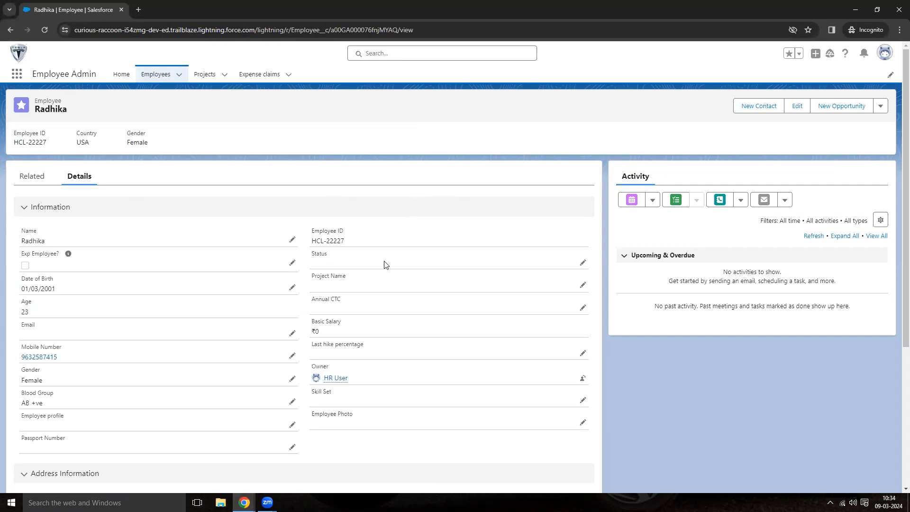
Create a muting permission set named Object permissions Muted in the Object permissions group.
{"action": "mouse_move", "coordinate": [244, 501]}
{"action": "left_click", "coordinate": [213, 466]}
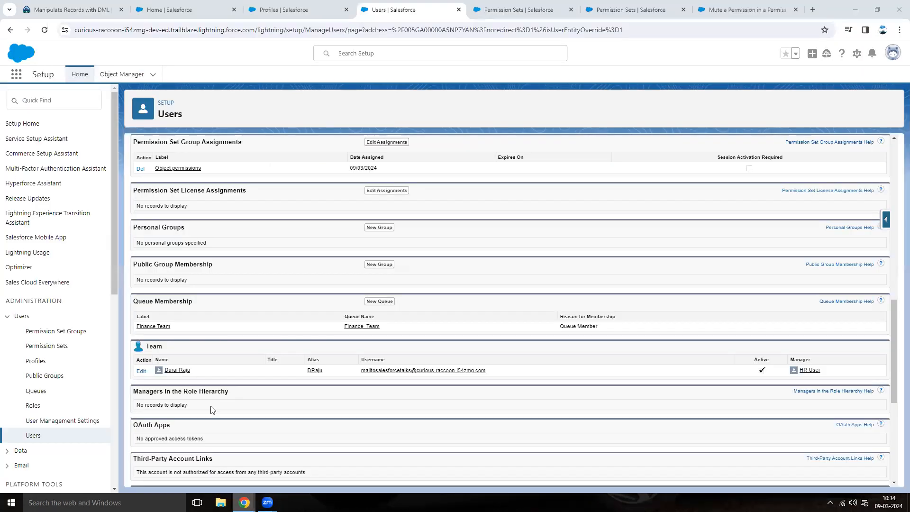
{"action": "left_click", "coordinate": [185, 170]}
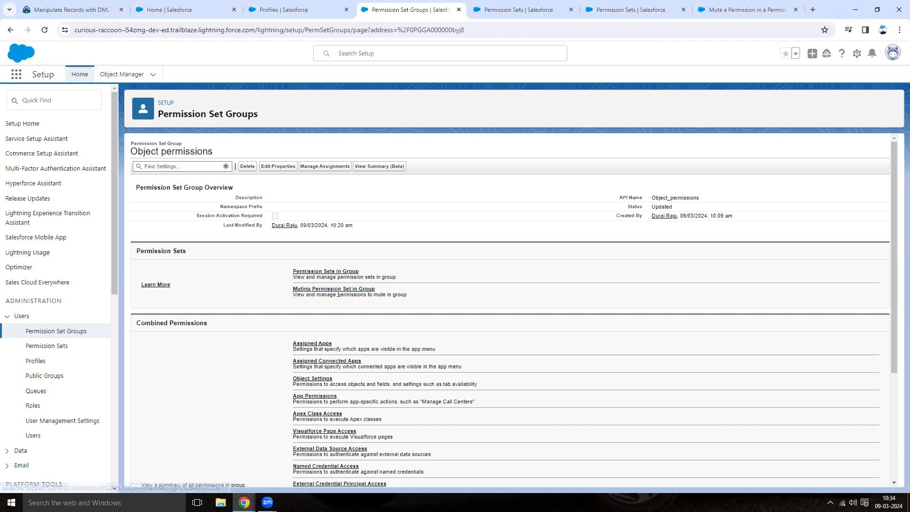
{"action": "left_click", "coordinate": [371, 288]}
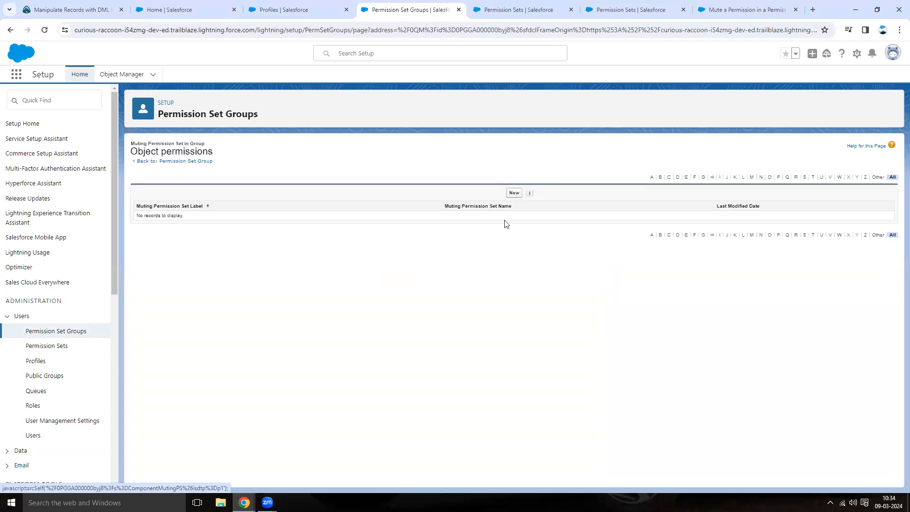
{"action": "left_click", "coordinate": [515, 193]}
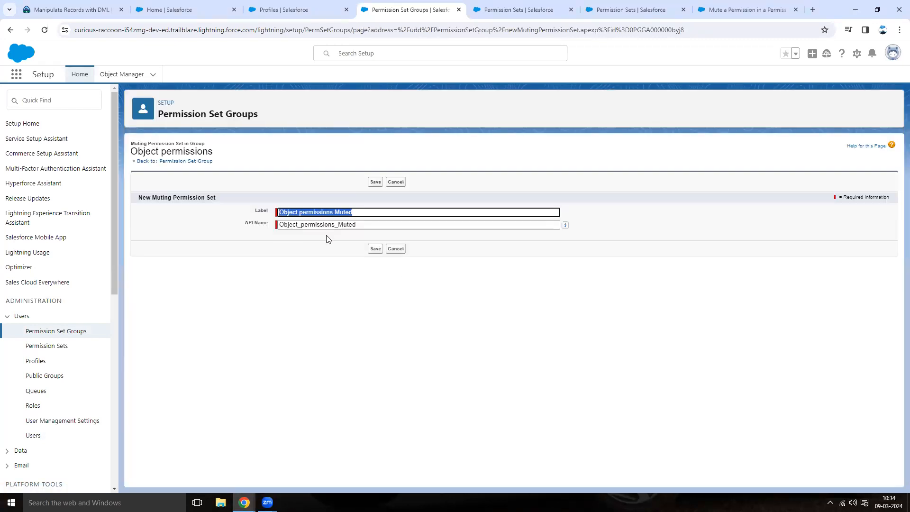
{"action": "left_click", "coordinate": [383, 250]}
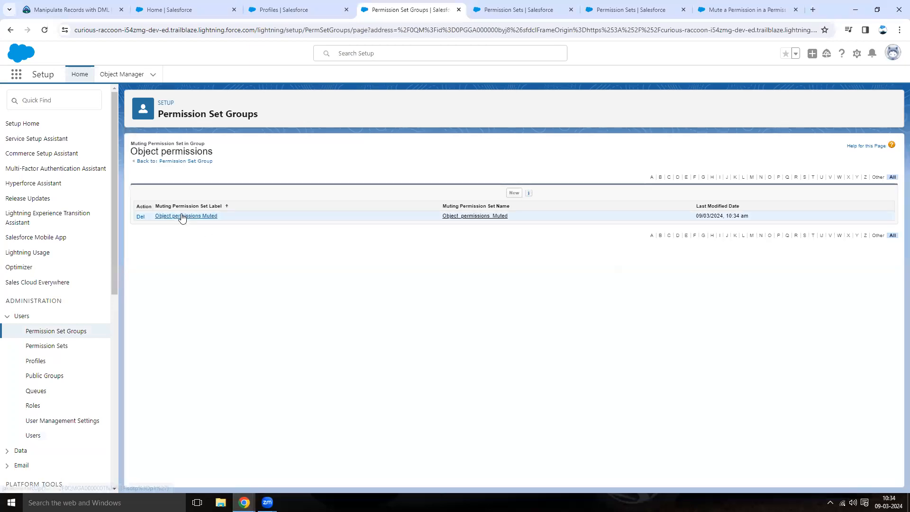
In the Object permissions Muted set, mute Edit and Delete on the Employees object and the Aadhaar field's access, and save.
{"action": "left_click", "coordinate": [183, 217]}
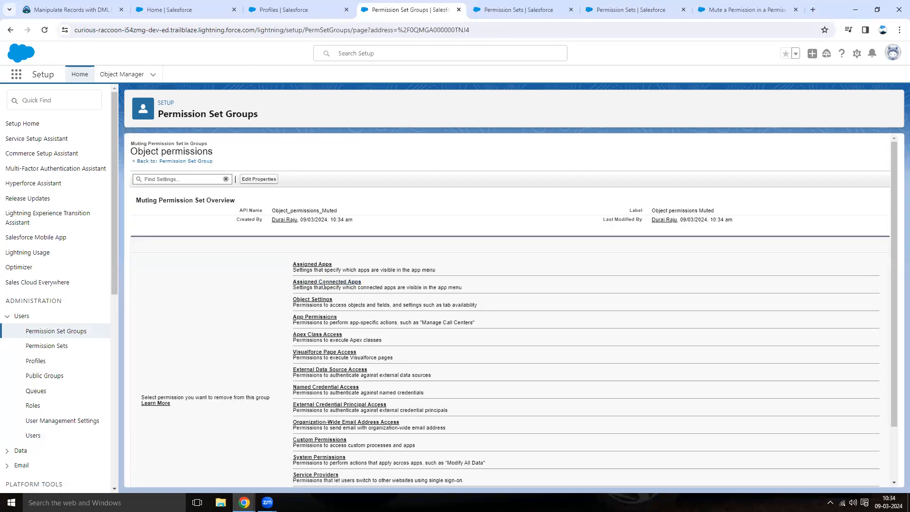
{"action": "left_click", "coordinate": [320, 300]}
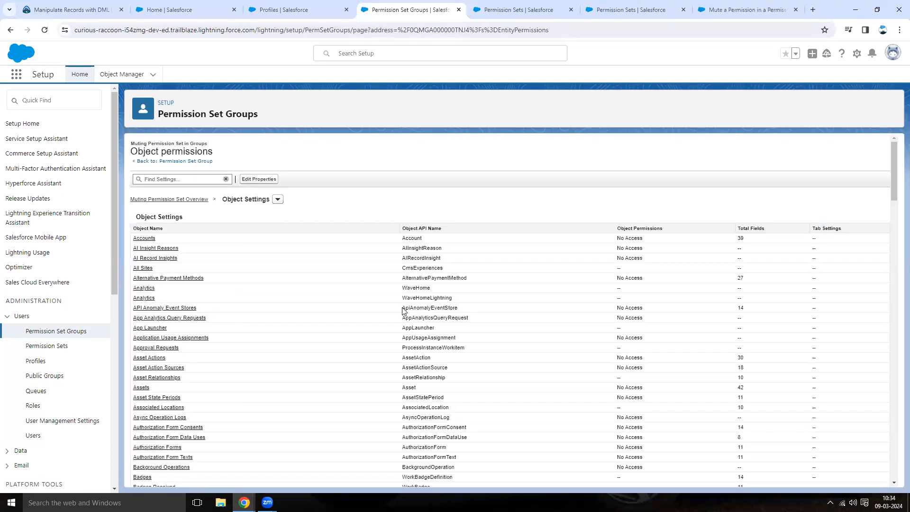
{"action": "scroll", "coordinate": [291, 315], "scroll_direction": "down", "scroll_amount": 18}
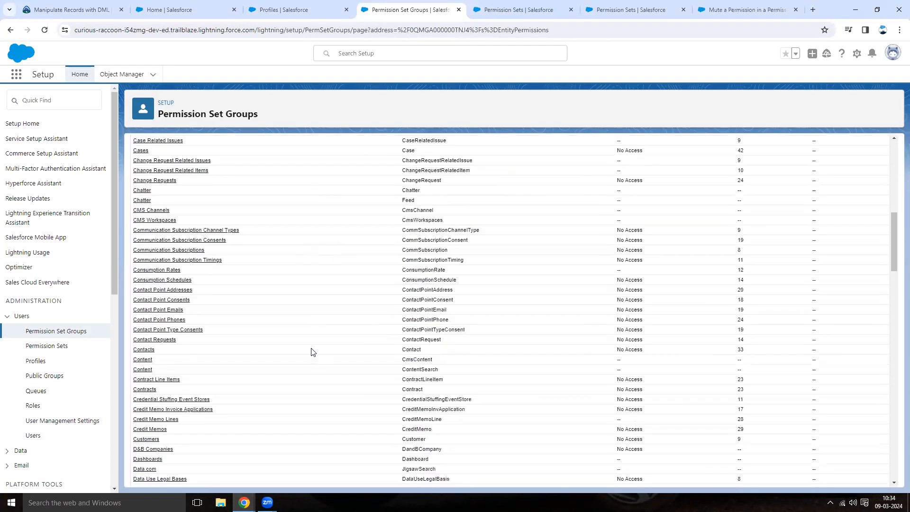
{"action": "scroll", "coordinate": [311, 352], "scroll_direction": "down", "scroll_amount": 2}
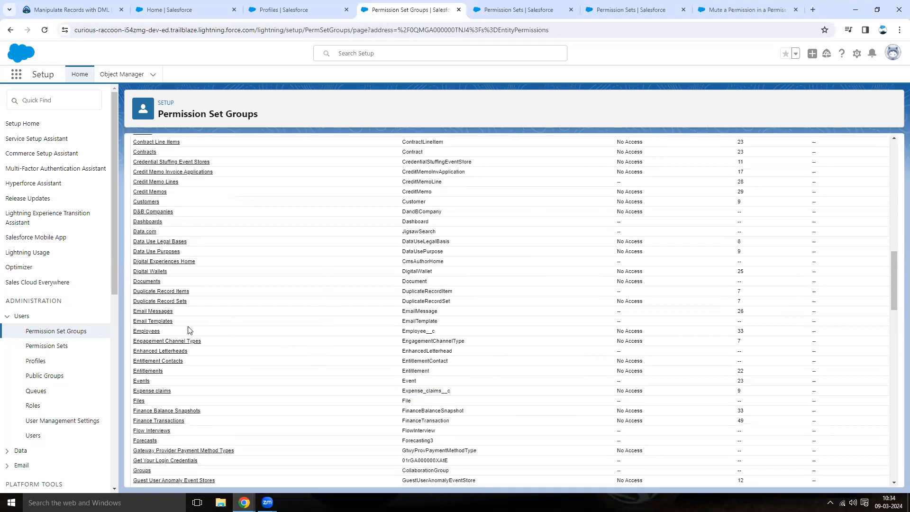
{"action": "left_click", "coordinate": [154, 332]}
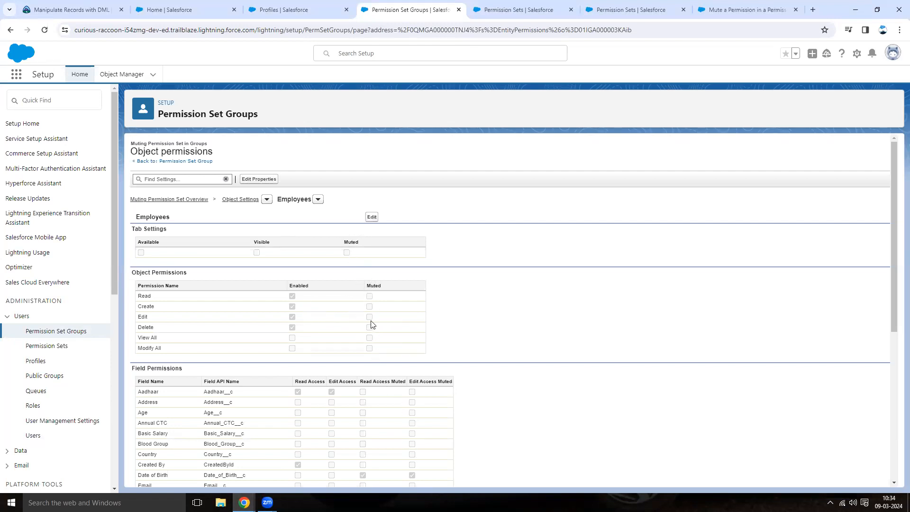
{"action": "left_click", "coordinate": [372, 217]}
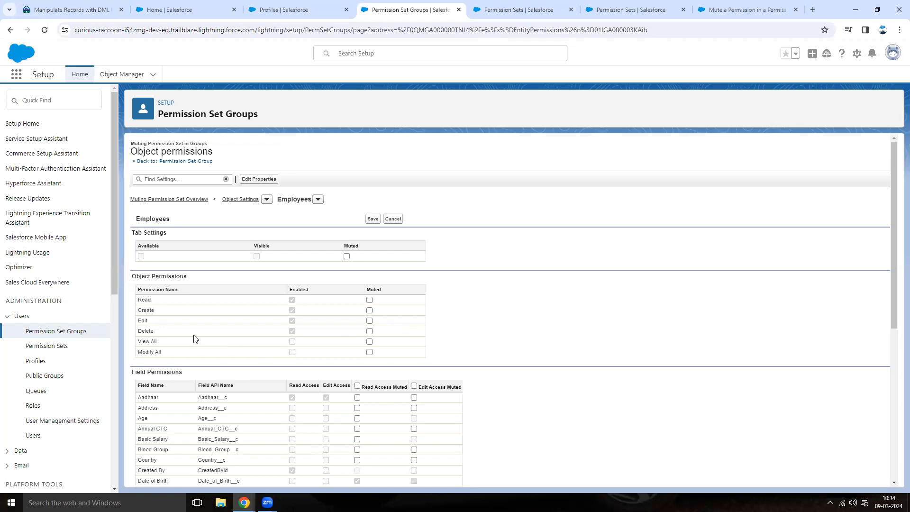
{"action": "left_click", "coordinate": [370, 320]}
{"action": "left_click", "coordinate": [357, 397]}
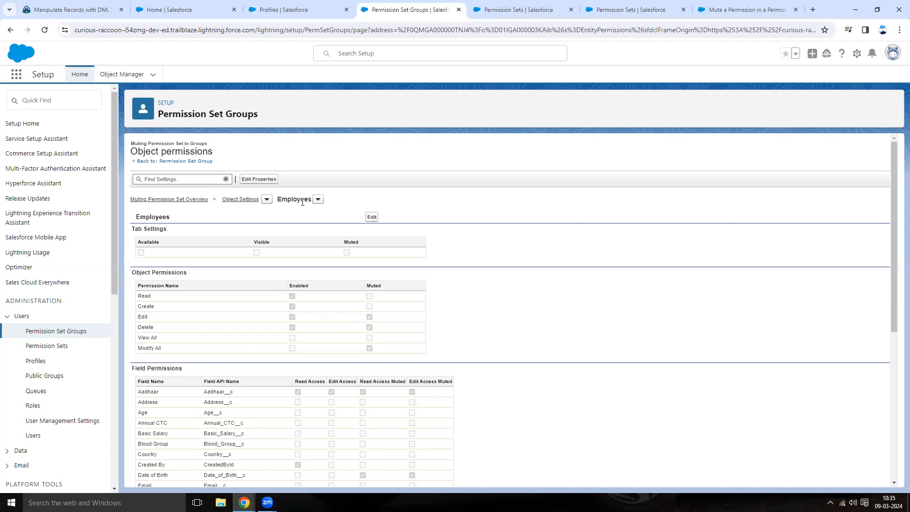
Switch to the Projects object in the muting permission set and mute its Delete permission, saving the change.
{"action": "left_click", "coordinate": [318, 199]}
{"action": "scroll", "coordinate": [312, 323], "scroll_direction": "down", "scroll_amount": 20}
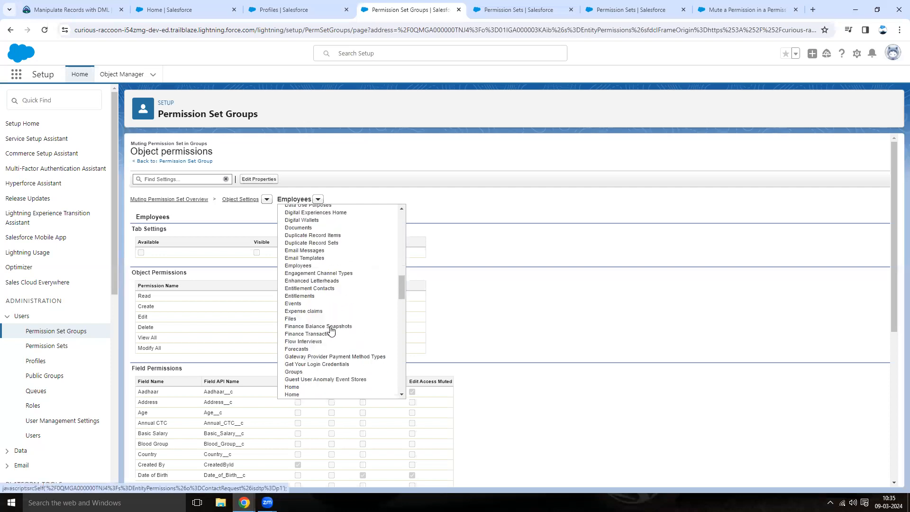
{"action": "scroll", "coordinate": [331, 328], "scroll_direction": "down", "scroll_amount": 3}
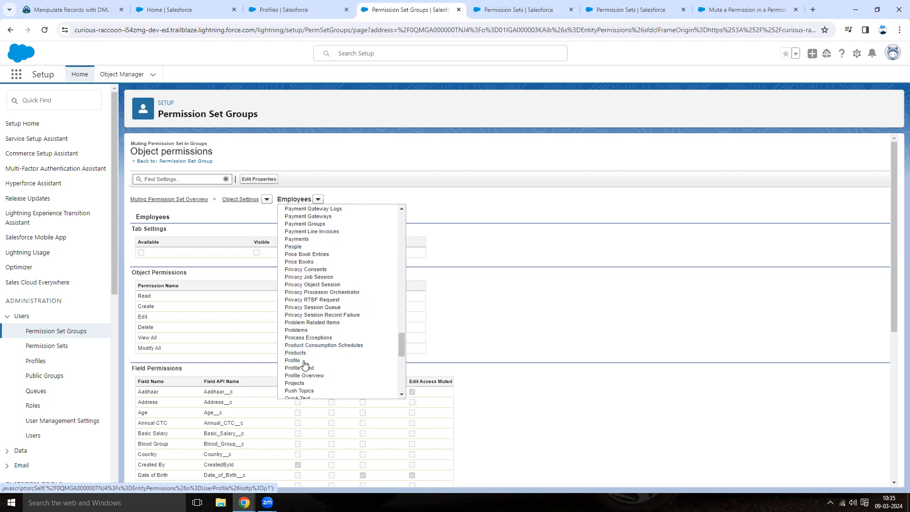
{"action": "scroll", "coordinate": [319, 305], "scroll_direction": "down", "scroll_amount": 1}
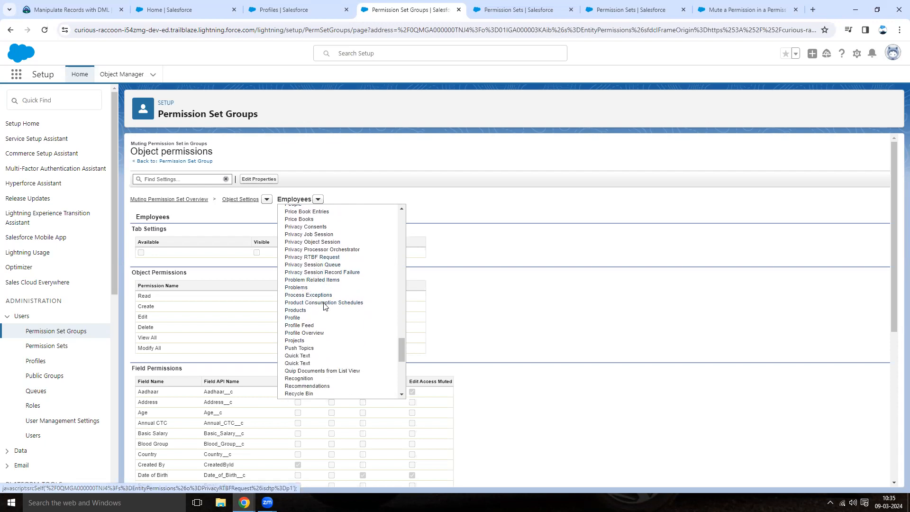
{"action": "left_click", "coordinate": [299, 335]}
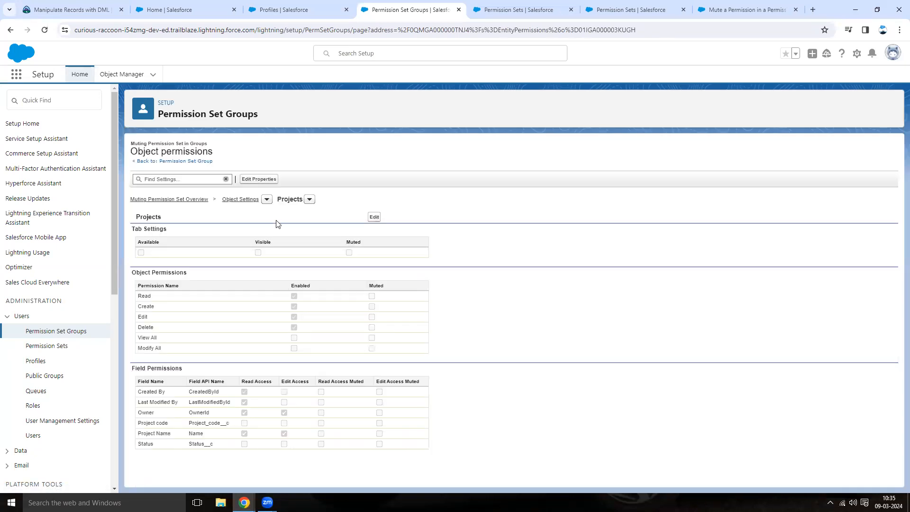
{"action": "left_click", "coordinate": [374, 217]}
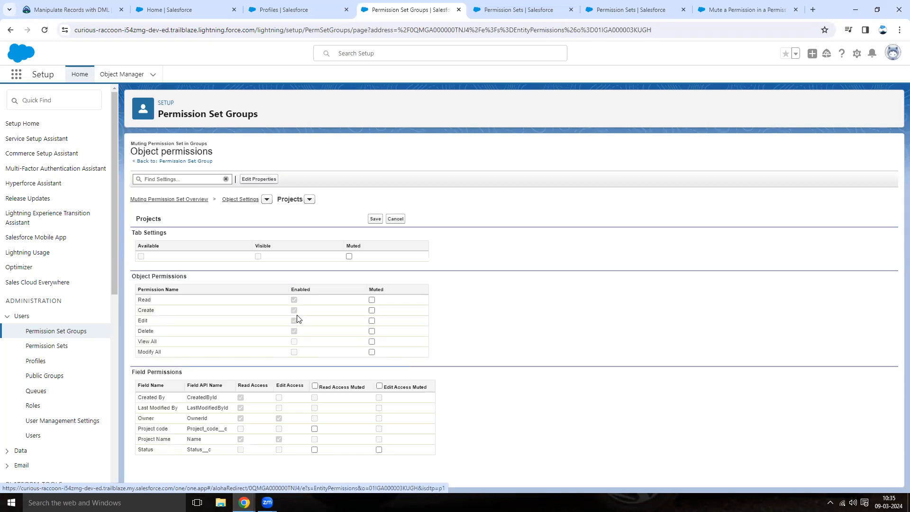
{"action": "left_click", "coordinate": [372, 330]}
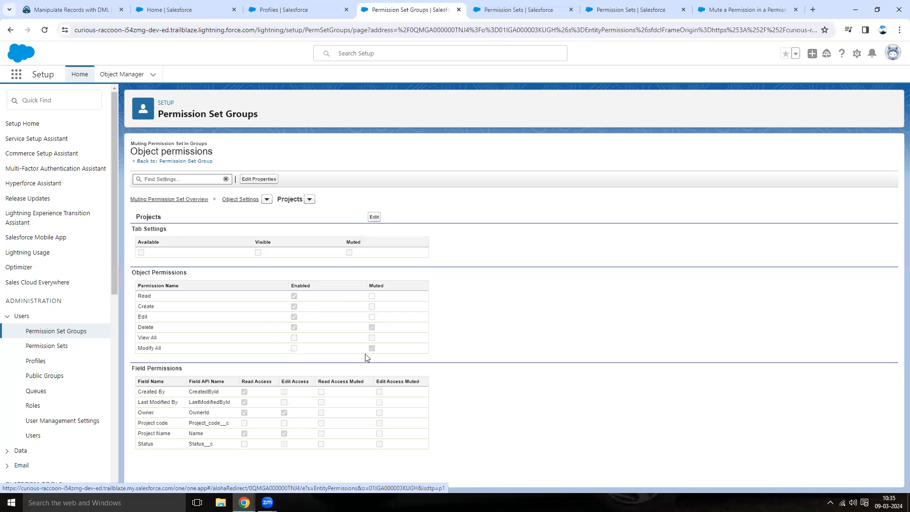
Return to the Object permissions group and review its combined object settings for Employees.
{"action": "left_click", "coordinate": [177, 200]}
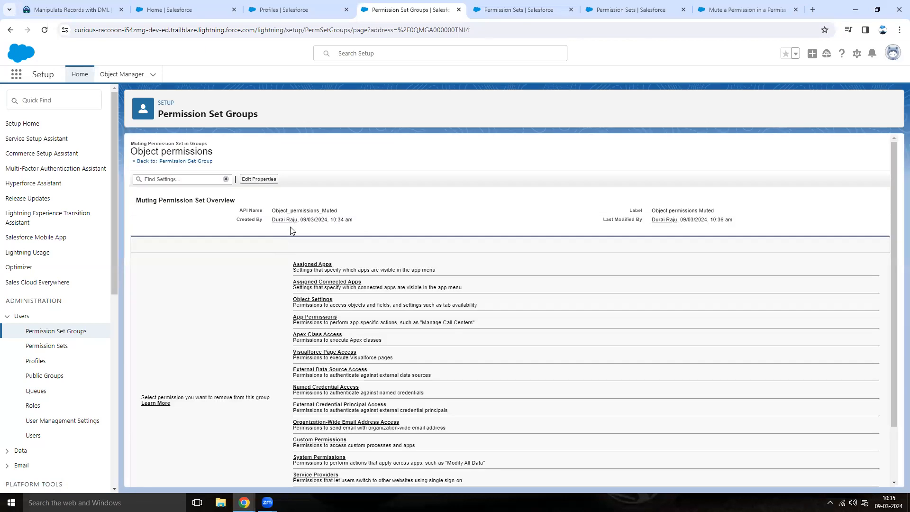
{"action": "left_click", "coordinate": [171, 162]}
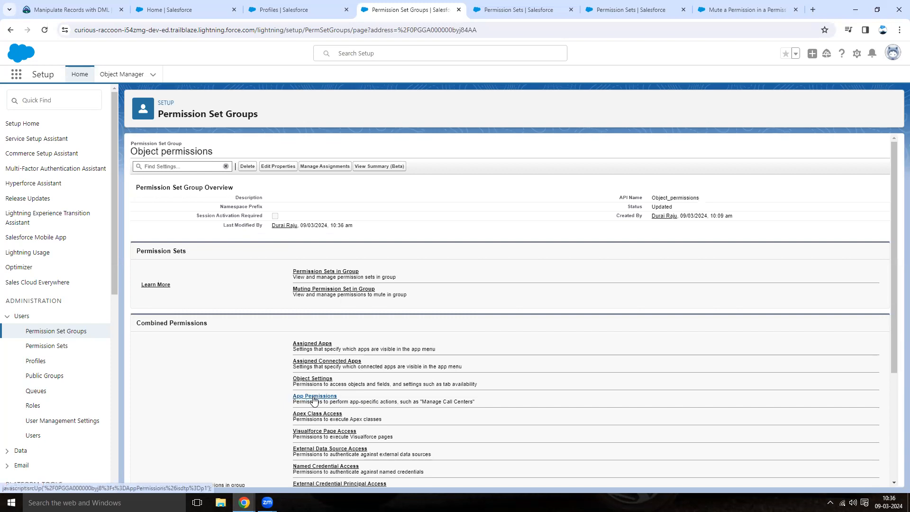
{"action": "scroll", "coordinate": [161, 294], "scroll_direction": "down", "scroll_amount": 2}
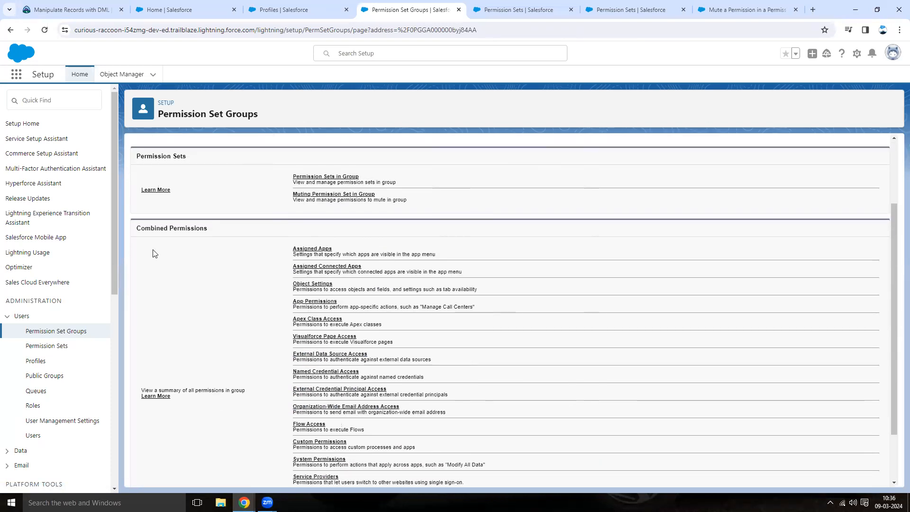
{"action": "left_click_drag", "start_coordinate": [137, 228], "coordinate": [216, 235]}
{"action": "left_click", "coordinate": [192, 258]}
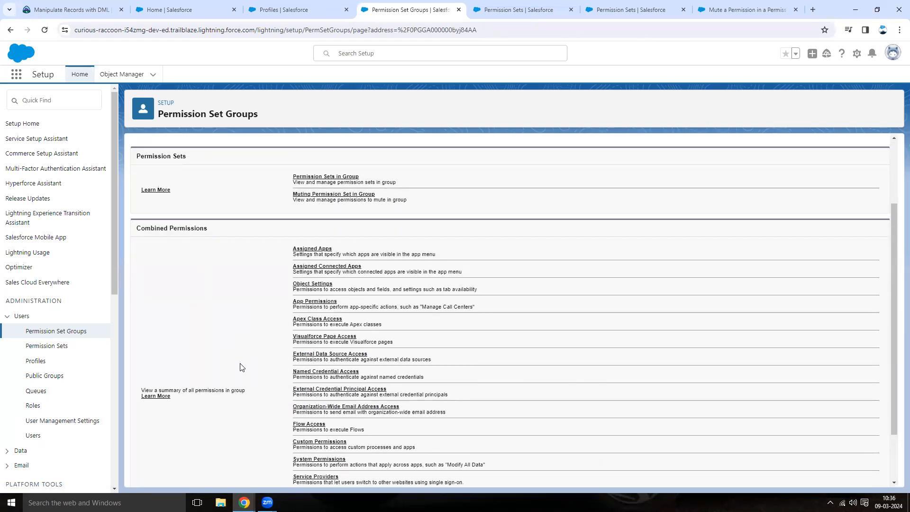
{"action": "left_click", "coordinate": [315, 284]}
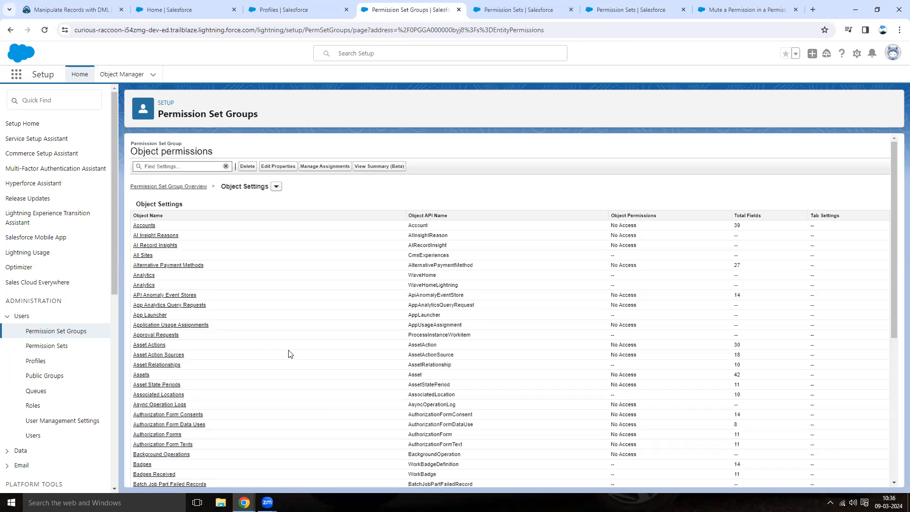
{"action": "scroll", "coordinate": [288, 353], "scroll_direction": "down", "scroll_amount": 4}
{"action": "scroll", "coordinate": [287, 353], "scroll_direction": "down", "scroll_amount": 7}
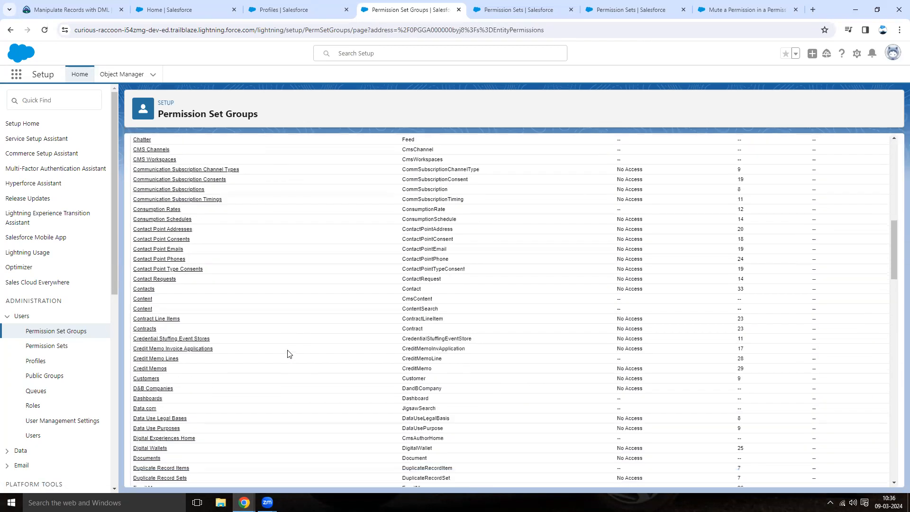
{"action": "scroll", "coordinate": [287, 354], "scroll_direction": "down", "scroll_amount": 1}
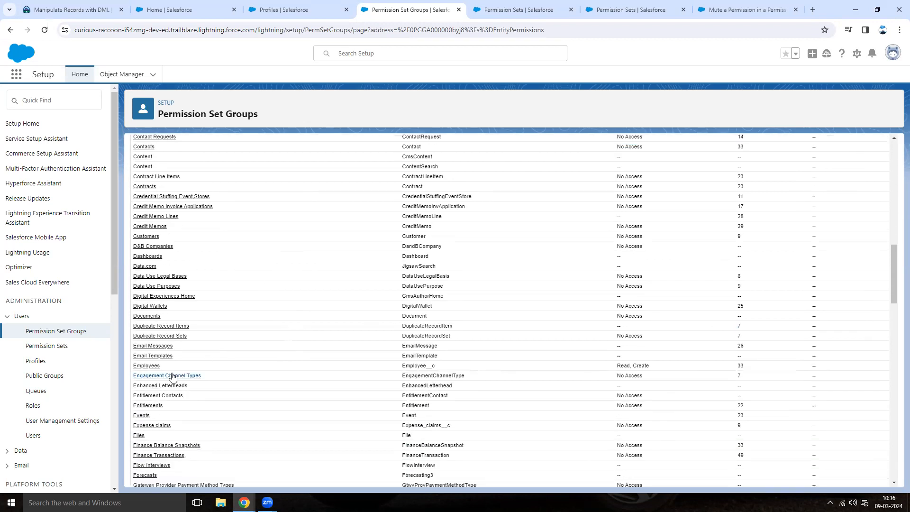
{"action": "left_click", "coordinate": [206, 360]}
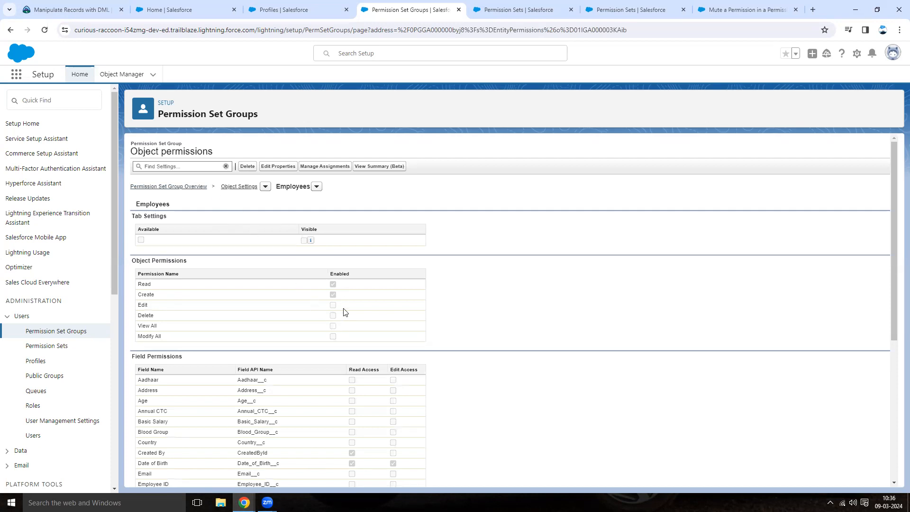
In the HR User browser window, log out and log back in, entering the username and the account password.
{"action": "mouse_move", "coordinate": [244, 503]}
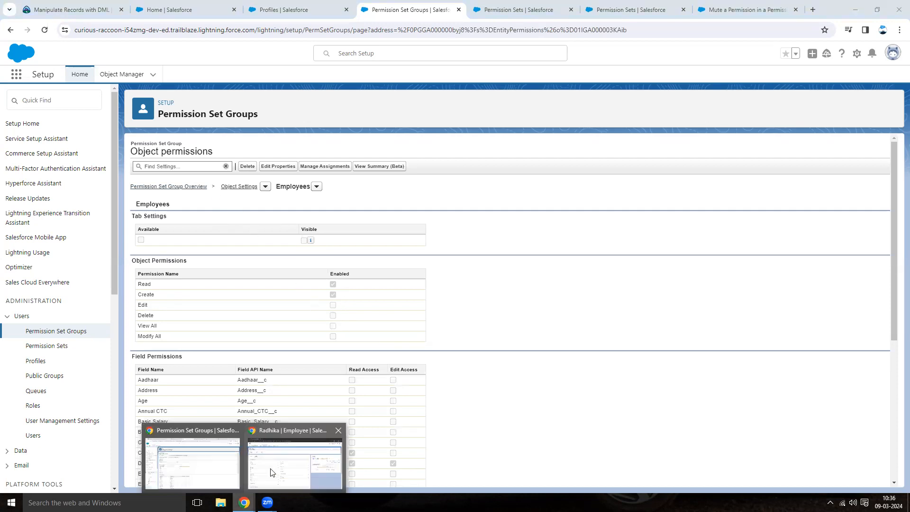
{"action": "left_click", "coordinate": [291, 457]}
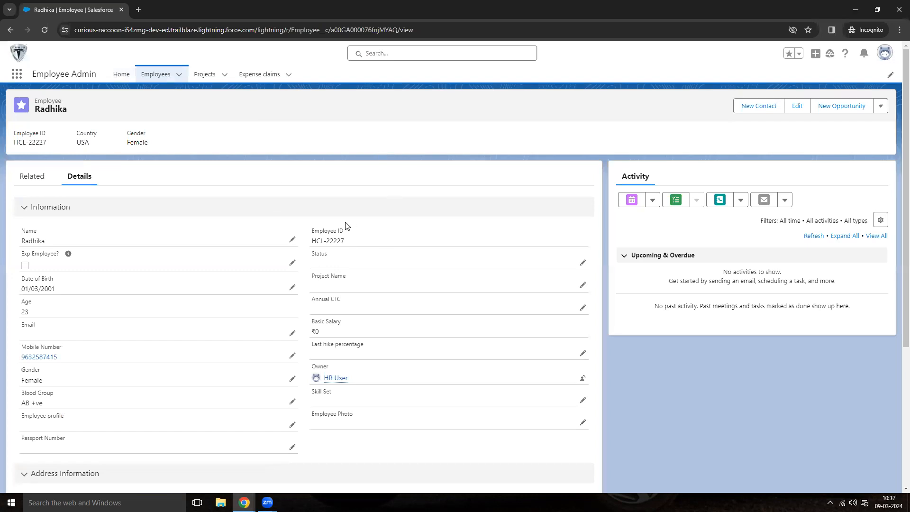
{"action": "scroll", "coordinate": [268, 337], "scroll_direction": "down", "scroll_amount": 2}
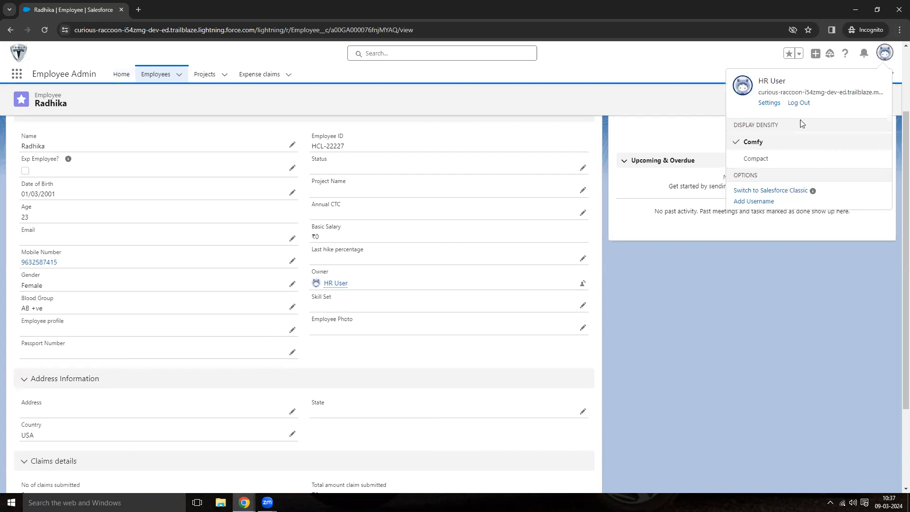
{"action": "left_click", "coordinate": [798, 103]}
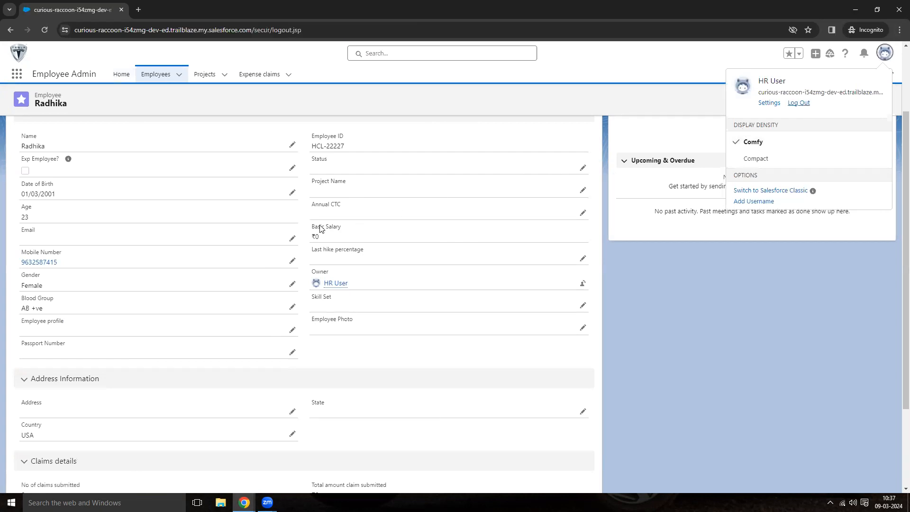
{"action": "key", "text": "ctrl+v"}
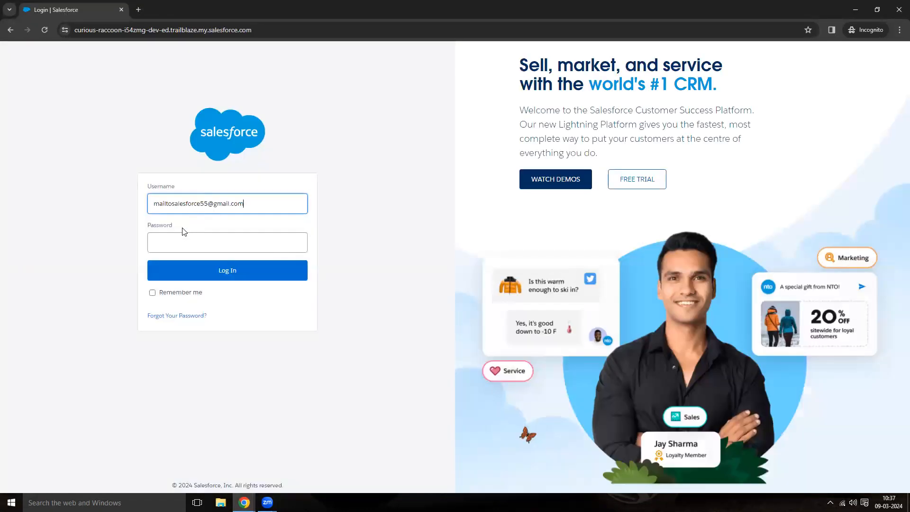
{"action": "left_click", "coordinate": [183, 239]}
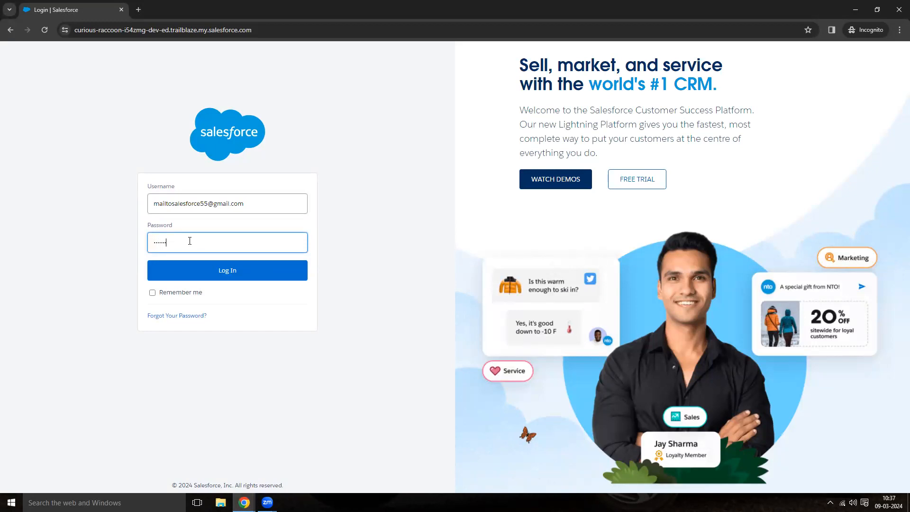
{"action": "key", "text": "Return"}
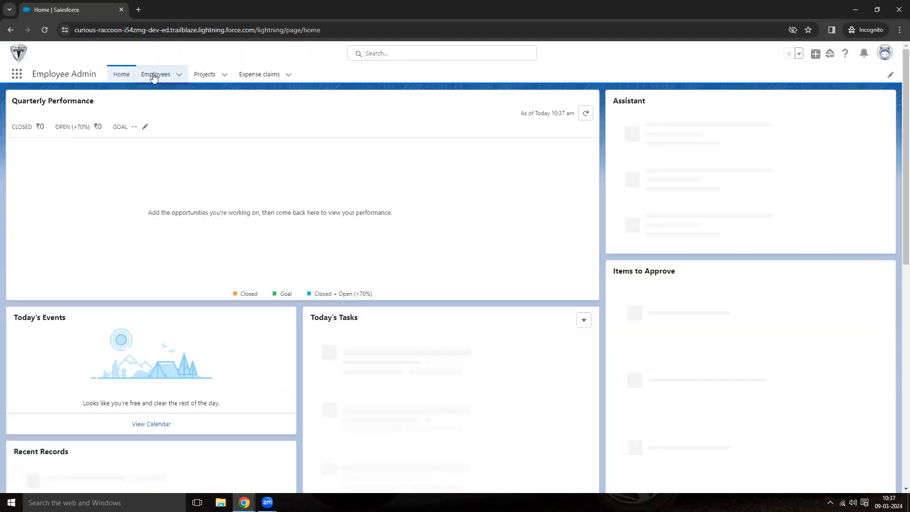
As HR User, open the New emp mar21 employee record and check its actions menu and details.
{"action": "left_click", "coordinate": [154, 76]}
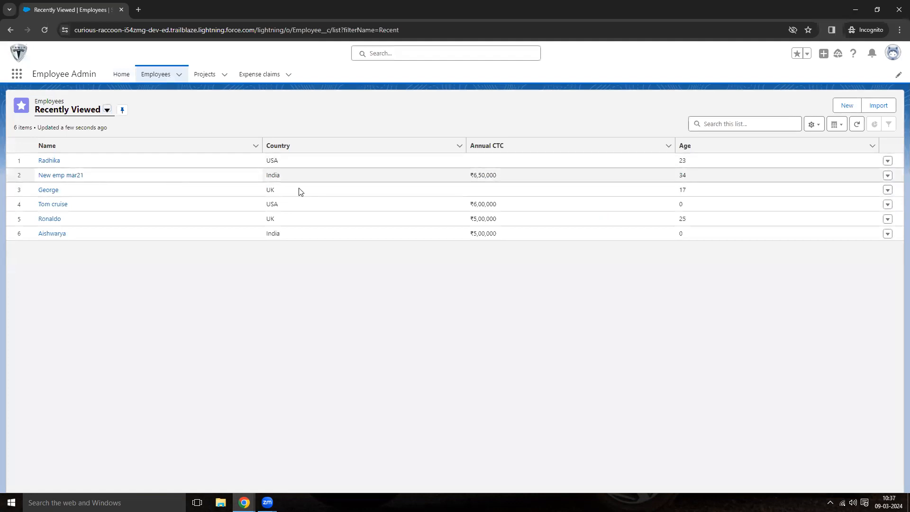
{"action": "left_click", "coordinate": [98, 177]}
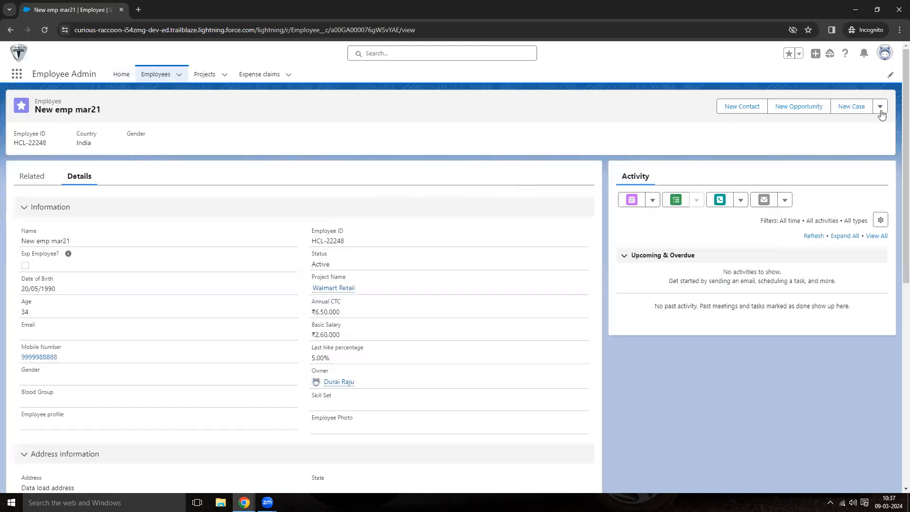
{"action": "left_click", "coordinate": [879, 107]}
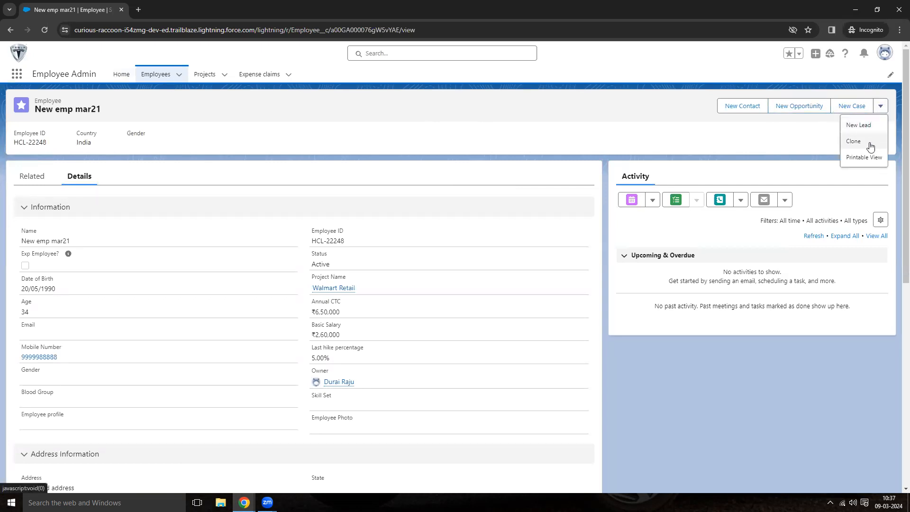
{"action": "left_click", "coordinate": [774, 143]}
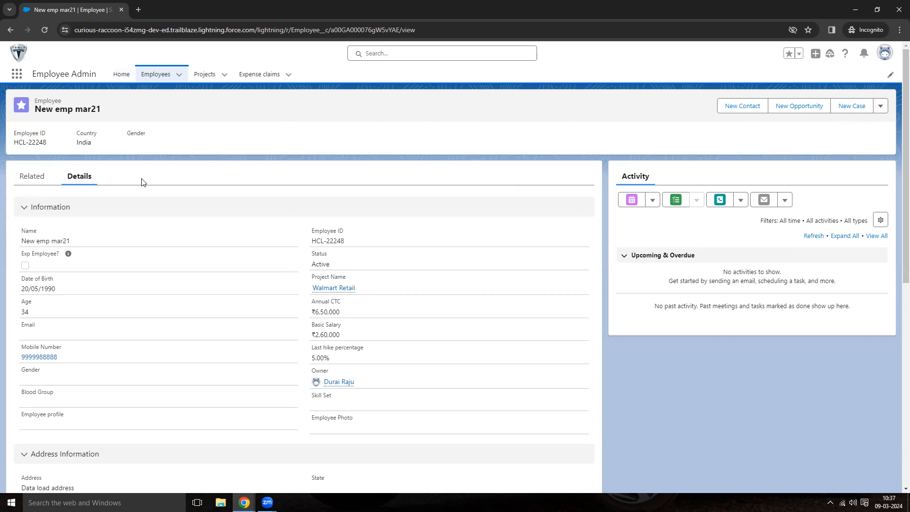
{"action": "scroll", "coordinate": [142, 182], "scroll_direction": "down", "scroll_amount": 4}
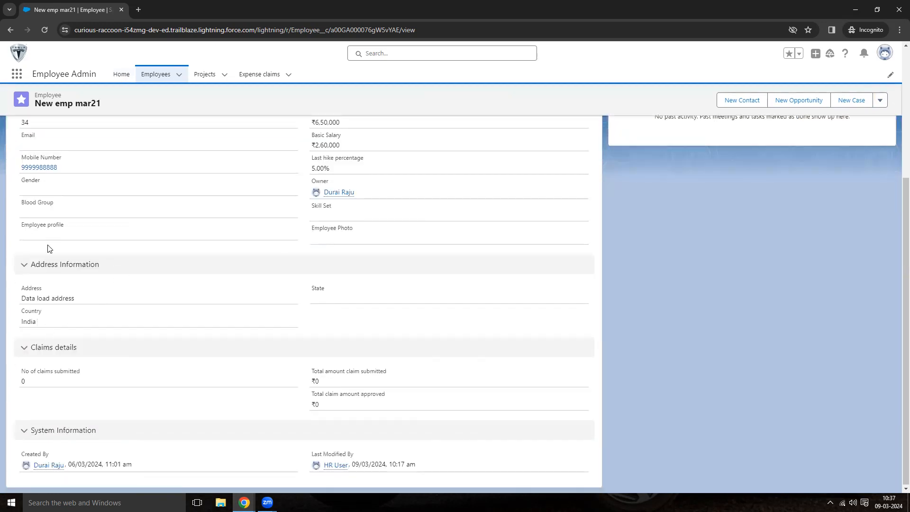
{"action": "scroll", "coordinate": [47, 308], "scroll_direction": "up", "scroll_amount": 1}
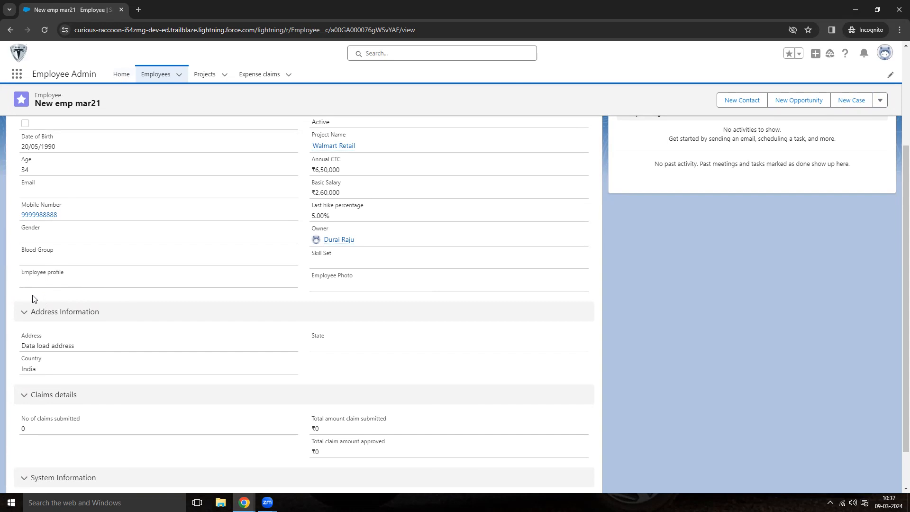
Open the Boeing Airlines project, check its actions menu, and go back to Employees.
{"action": "left_click", "coordinate": [205, 75]}
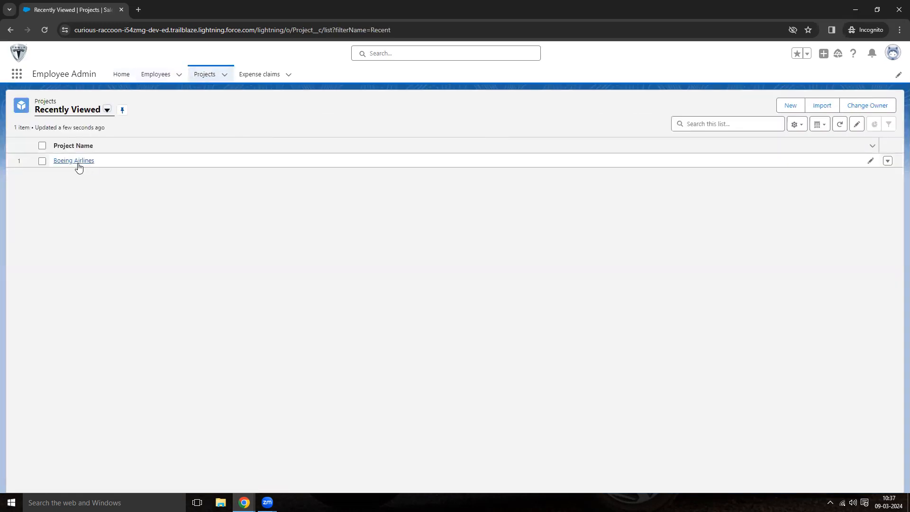
{"action": "left_click", "coordinate": [76, 162]}
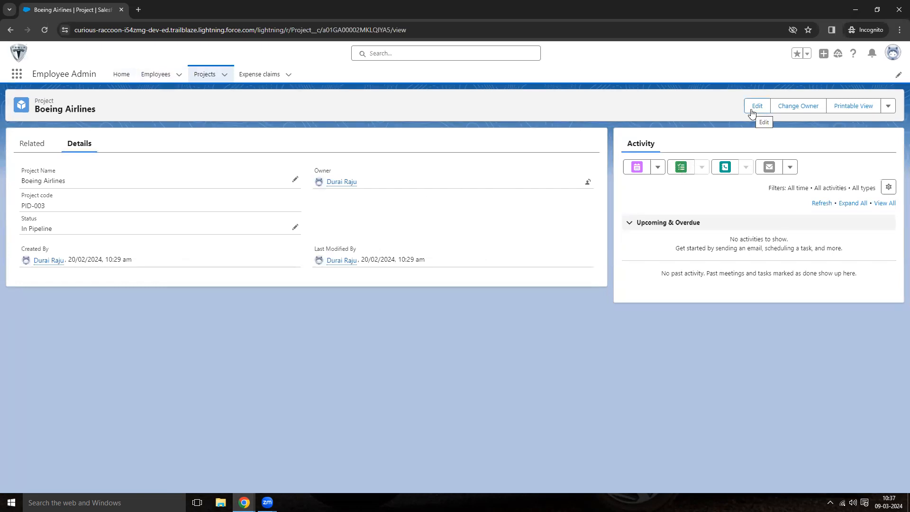
{"action": "left_click", "coordinate": [888, 105]}
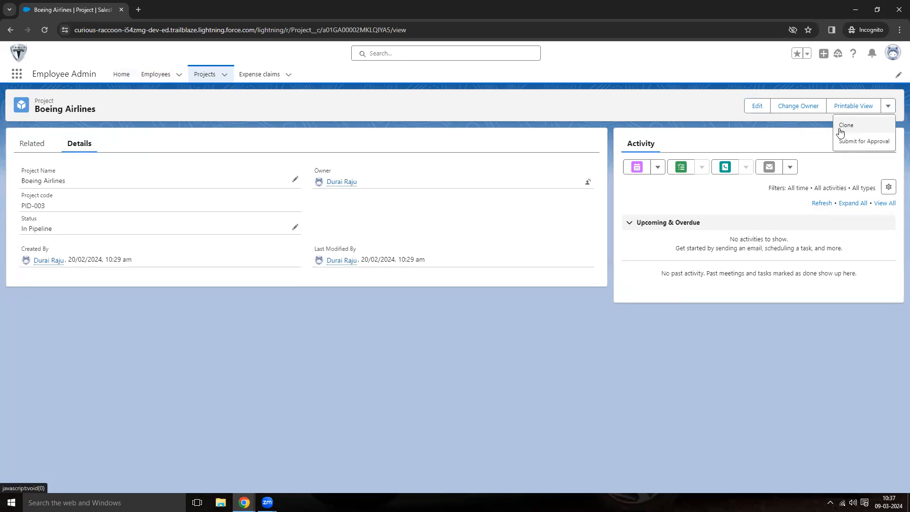
{"action": "left_click", "coordinate": [690, 118]}
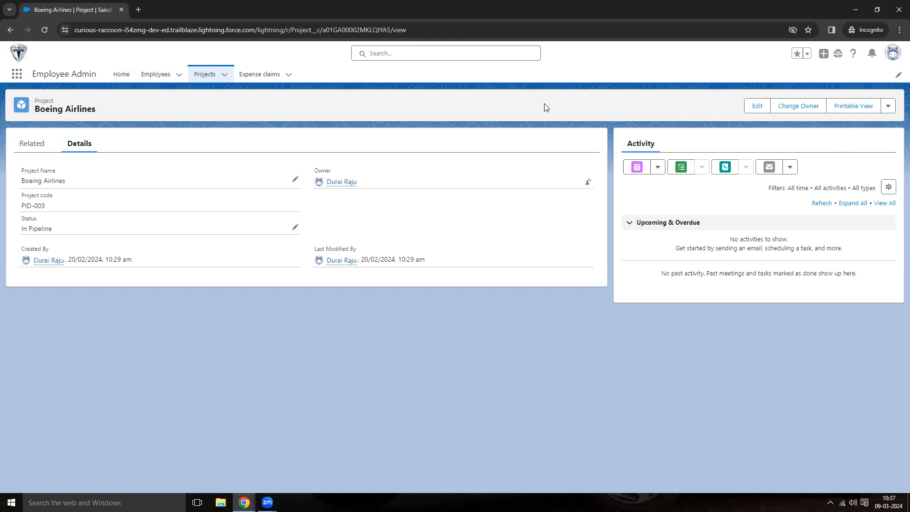
{"action": "left_click", "coordinate": [156, 74]}
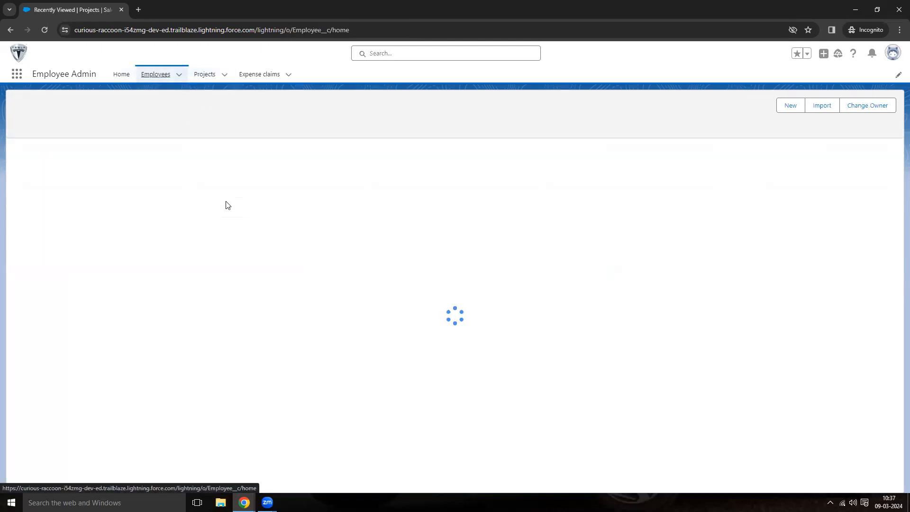